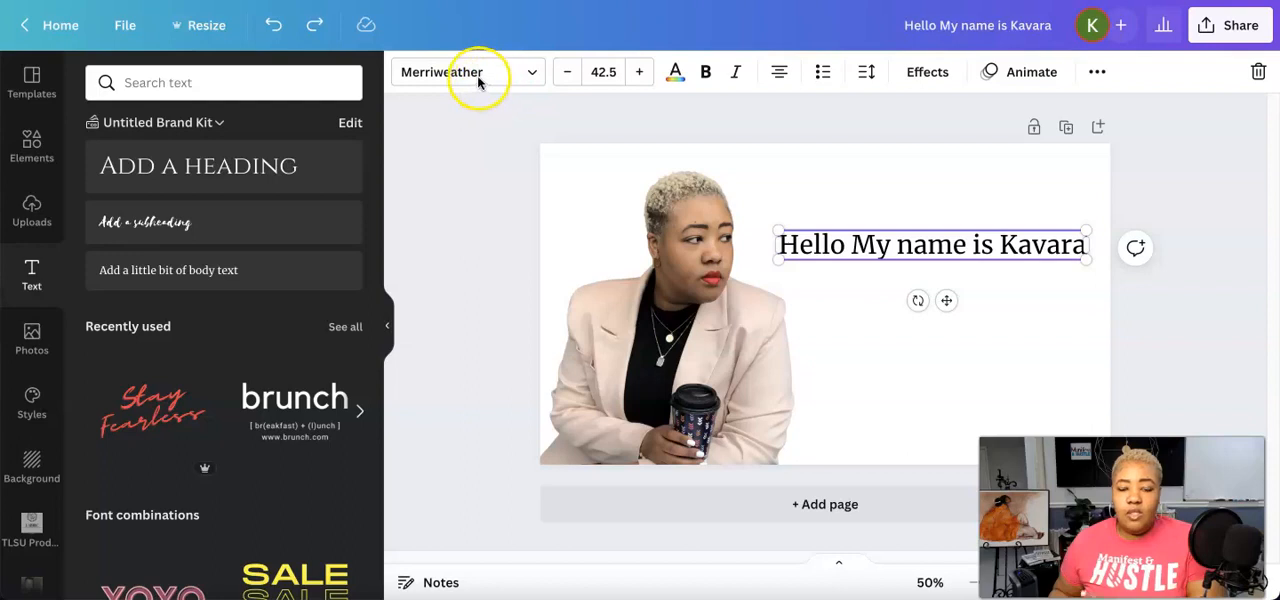
Examine the fonts available for the greeting text, including the brand kit, uploaded and English fonts and the premium ones
{"action": "left_click", "coordinate": [532, 74]}
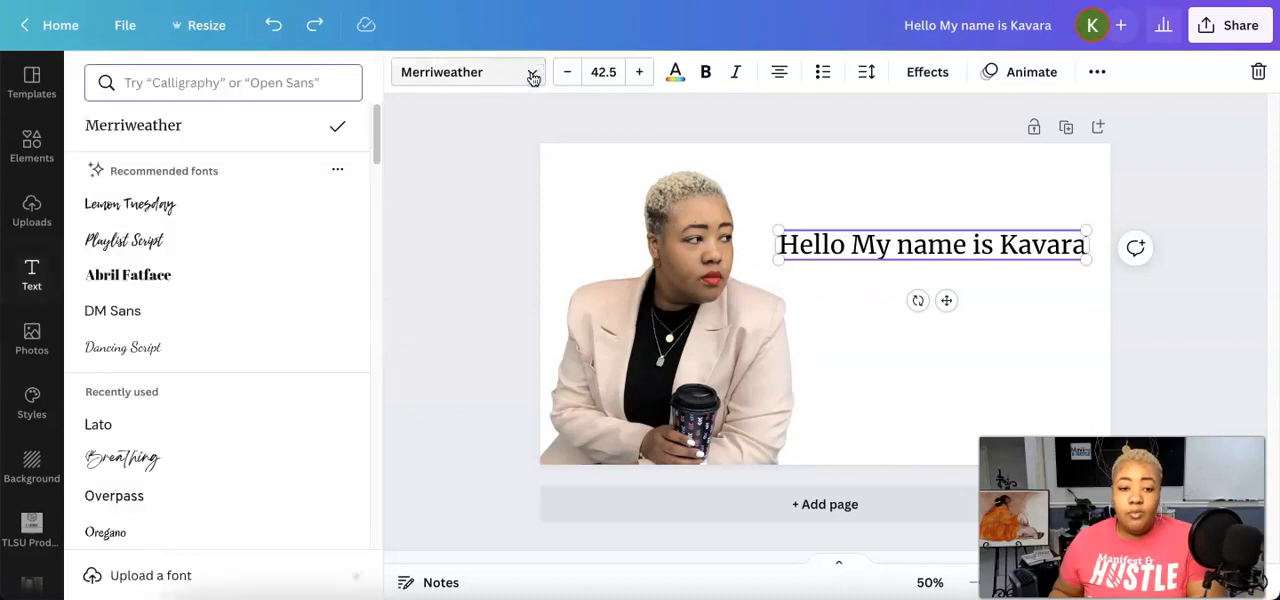
{"action": "scroll", "coordinate": [281, 371], "scroll_direction": "down", "scroll_amount": 5}
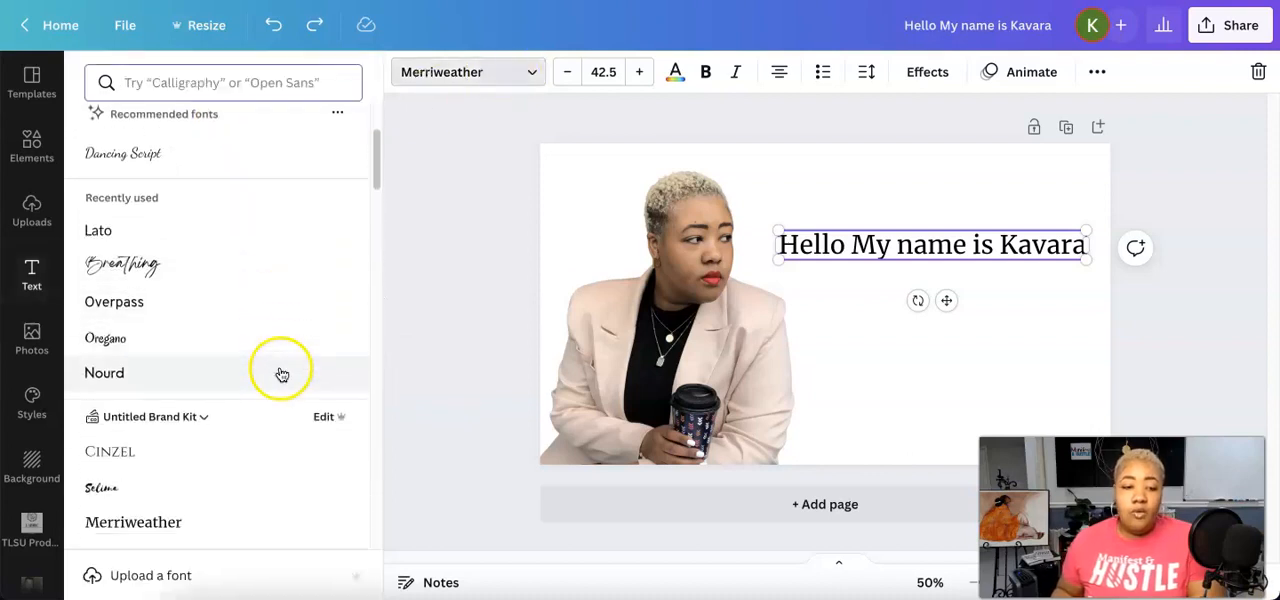
{"action": "scroll", "coordinate": [281, 368], "scroll_direction": "down", "scroll_amount": 2}
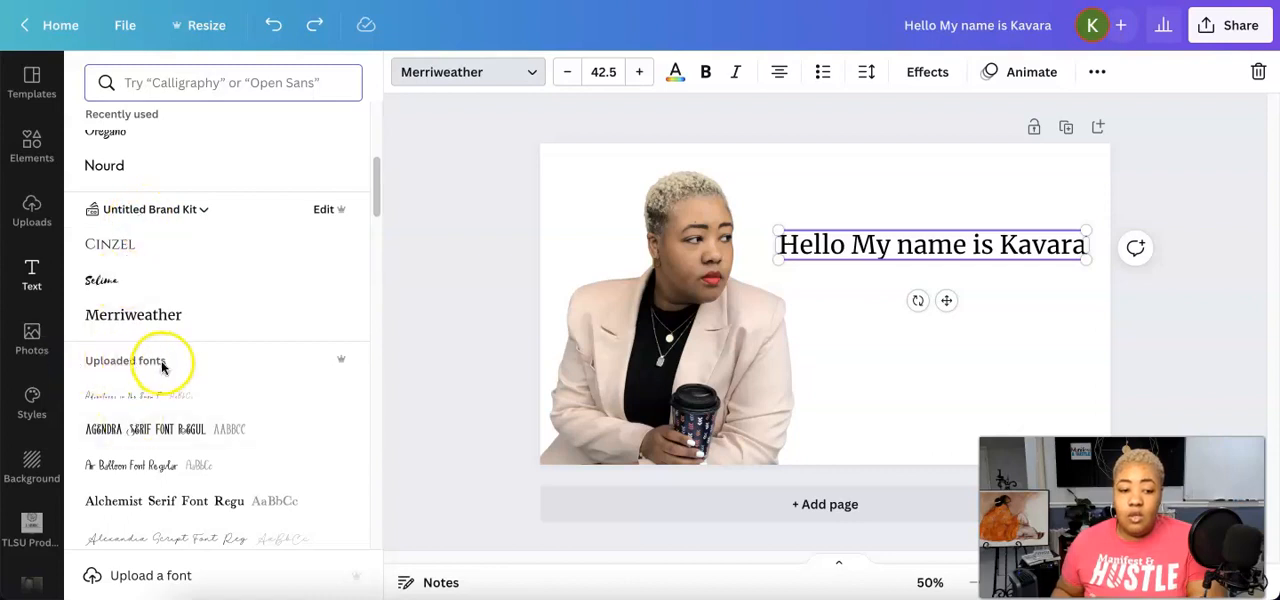
{"action": "scroll", "coordinate": [210, 440], "scroll_direction": "down", "scroll_amount": 6}
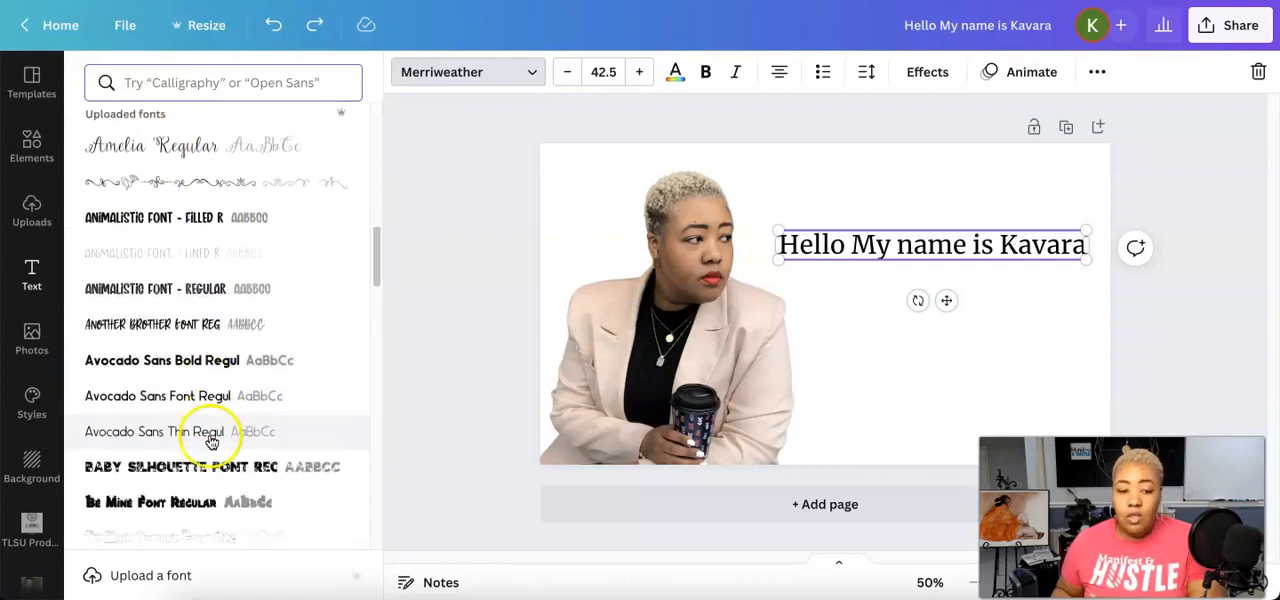
{"action": "scroll", "coordinate": [213, 437], "scroll_direction": "down", "scroll_amount": 8}
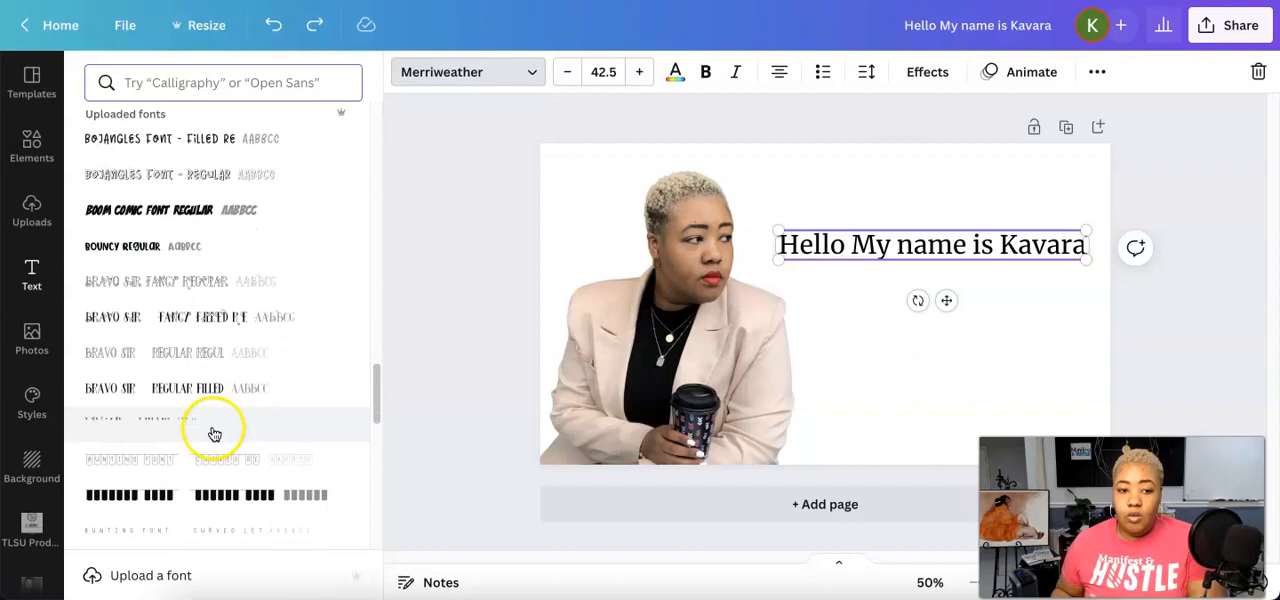
{"action": "scroll", "coordinate": [213, 433], "scroll_direction": "down", "scroll_amount": 2}
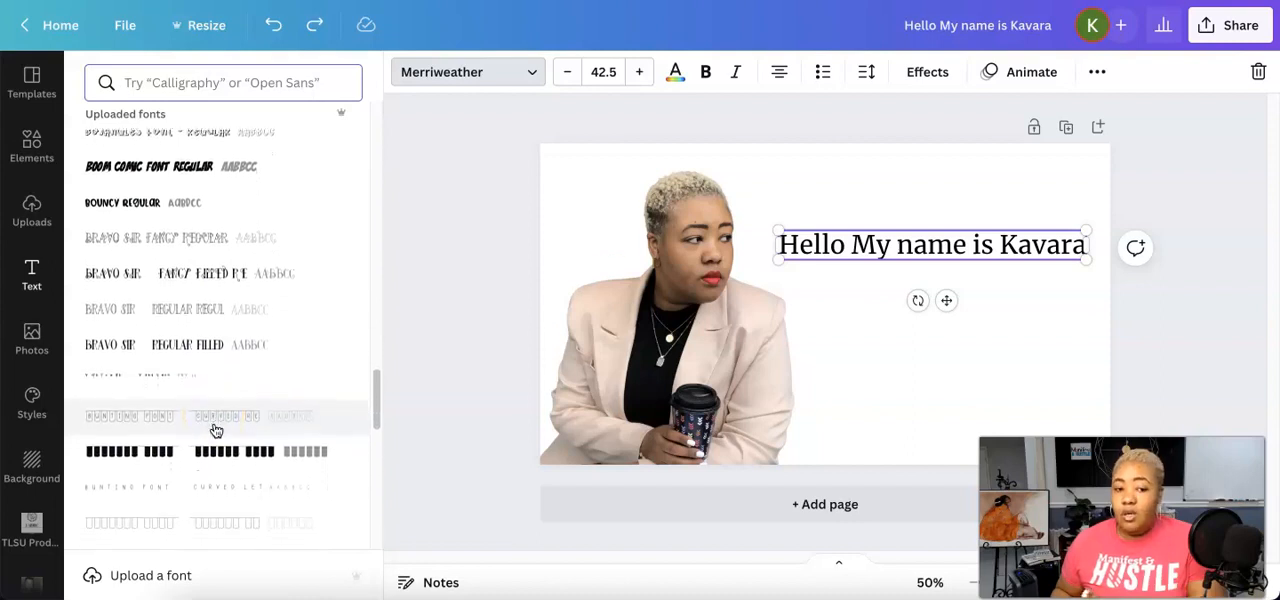
{"action": "scroll", "coordinate": [215, 430], "scroll_direction": "down", "scroll_amount": 8}
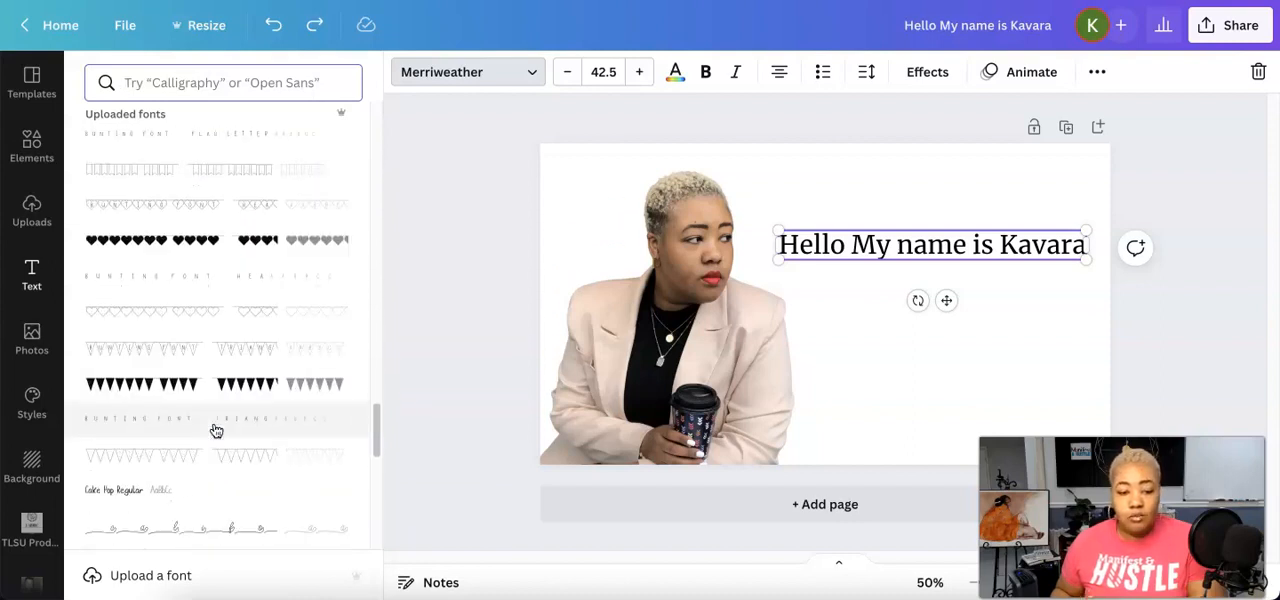
{"action": "scroll", "coordinate": [215, 430], "scroll_direction": "down", "scroll_amount": 15}
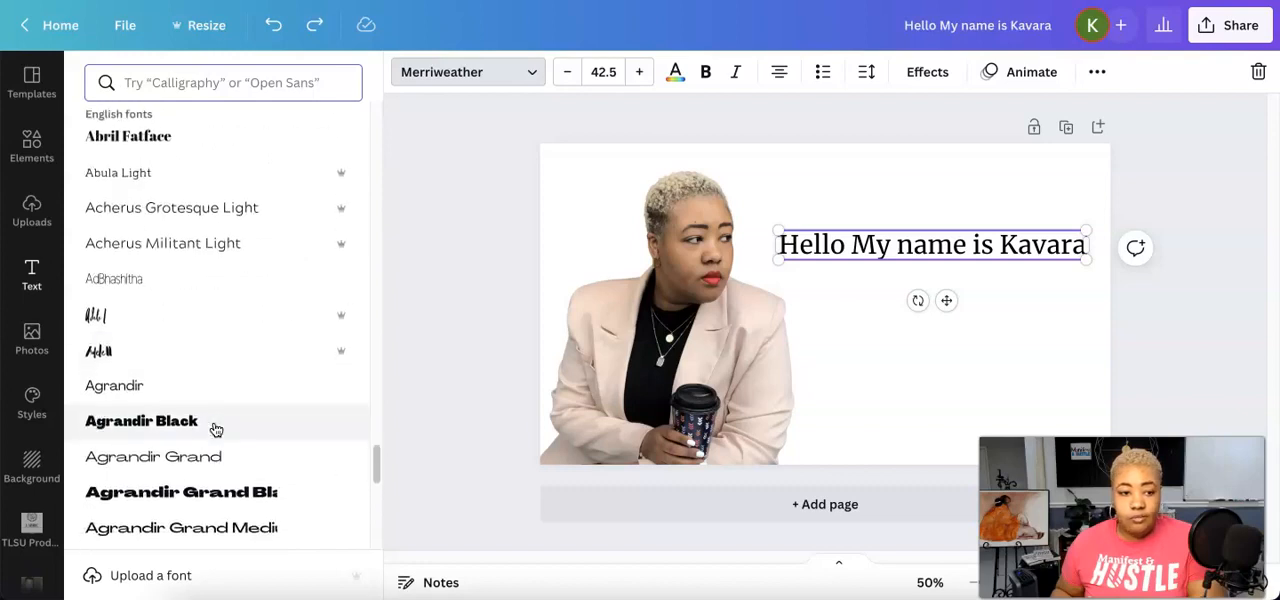
{"action": "scroll", "coordinate": [215, 430], "scroll_direction": "down", "scroll_amount": 3}
{"action": "scroll", "coordinate": [214, 426], "scroll_direction": "up", "scroll_amount": 8}
{"action": "scroll", "coordinate": [216, 430], "scroll_direction": "down", "scroll_amount": 3}
{"action": "scroll", "coordinate": [214, 428], "scroll_direction": "down", "scroll_amount": 20}
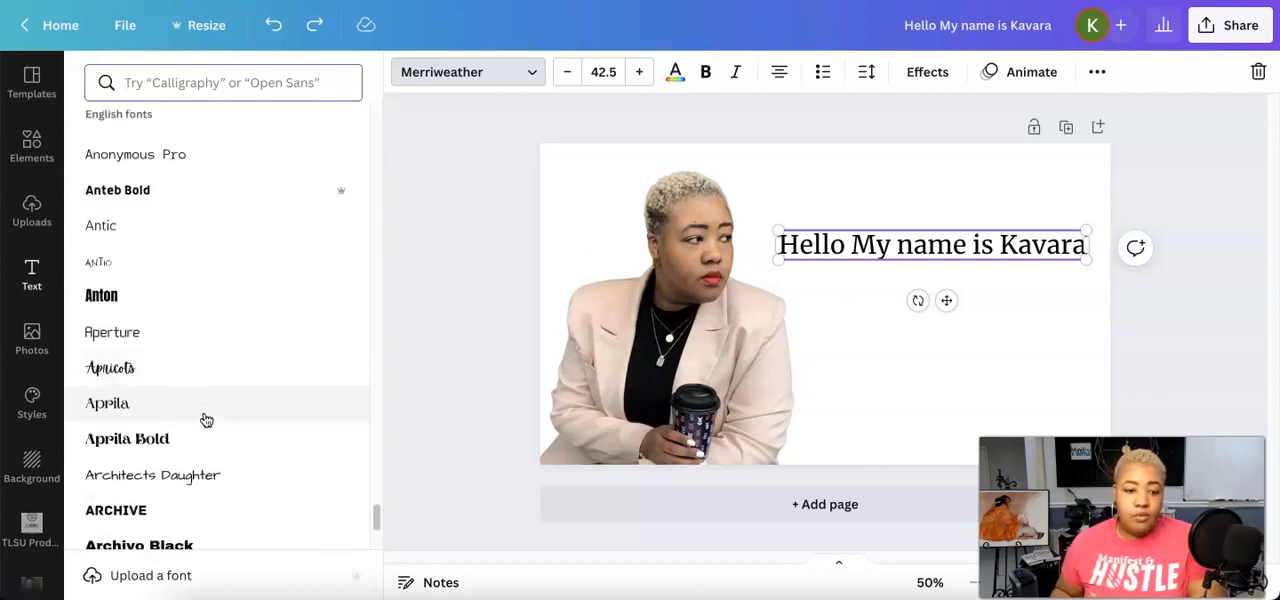
{"action": "scroll", "coordinate": [204, 418], "scroll_direction": "up", "scroll_amount": 1}
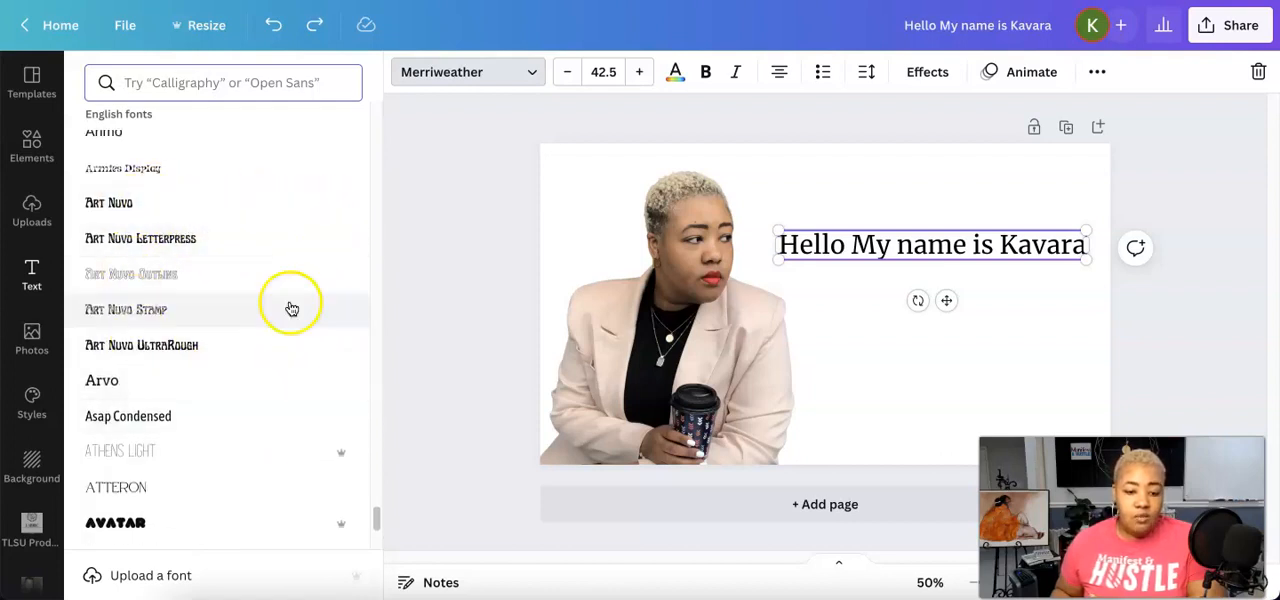
{"action": "mouse_move", "coordinate": [342, 455]}
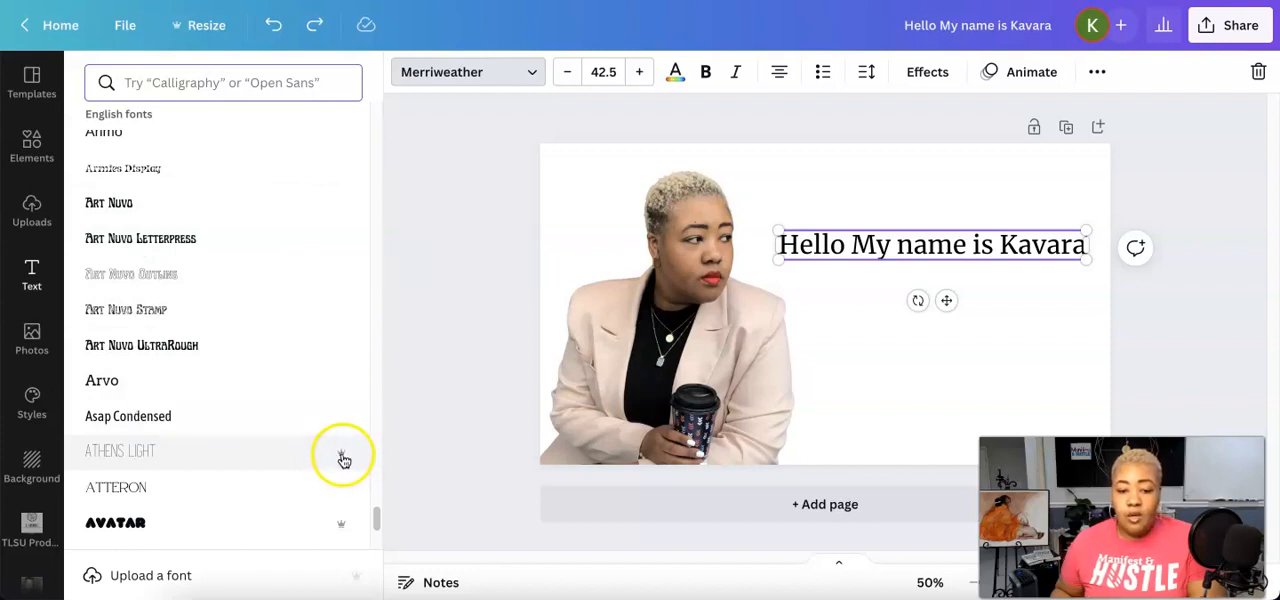
Change the greeting text's font to Baron from the English fonts
{"action": "scroll", "coordinate": [290, 424], "scroll_direction": "down", "scroll_amount": 5}
{"action": "scroll", "coordinate": [296, 424], "scroll_direction": "down", "scroll_amount": 3}
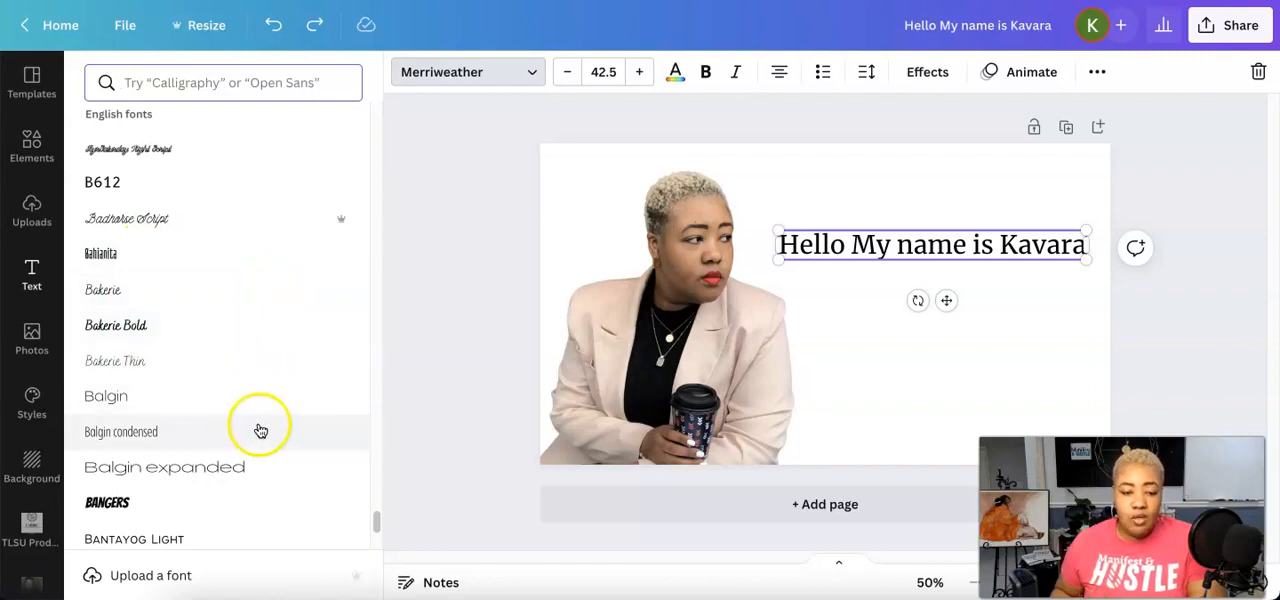
{"action": "scroll", "coordinate": [329, 388], "scroll_direction": "down", "scroll_amount": 4}
{"action": "scroll", "coordinate": [329, 388], "scroll_direction": "down", "scroll_amount": 5}
{"action": "scroll", "coordinate": [329, 388], "scroll_direction": "down", "scroll_amount": 6}
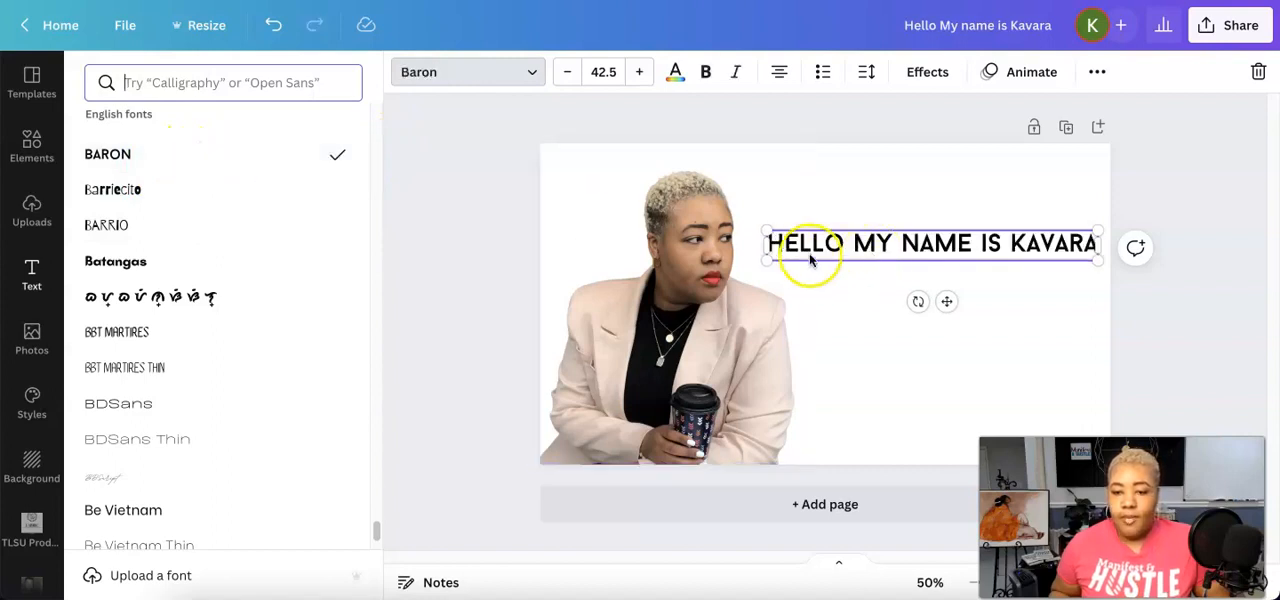
Narrow the greeting's text box so it wraps onto two lines and set its line spacing to 1.25
{"action": "left_click_drag", "start_coordinate": [1101, 242], "coordinate": [972, 224]}
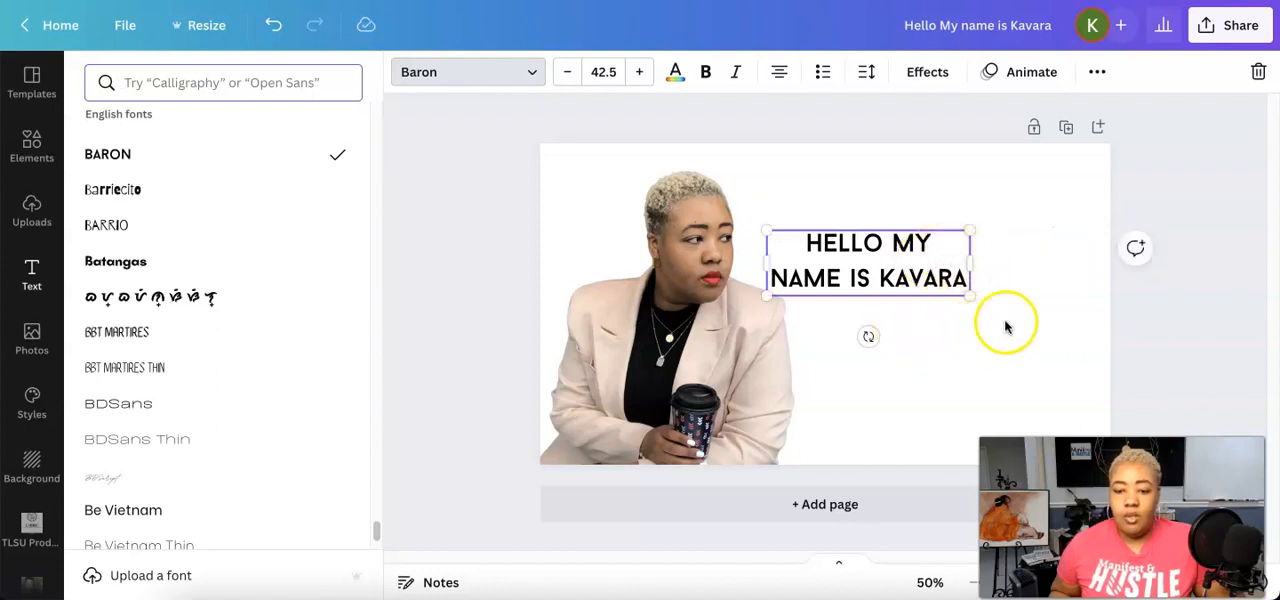
{"action": "left_click", "coordinate": [869, 78]}
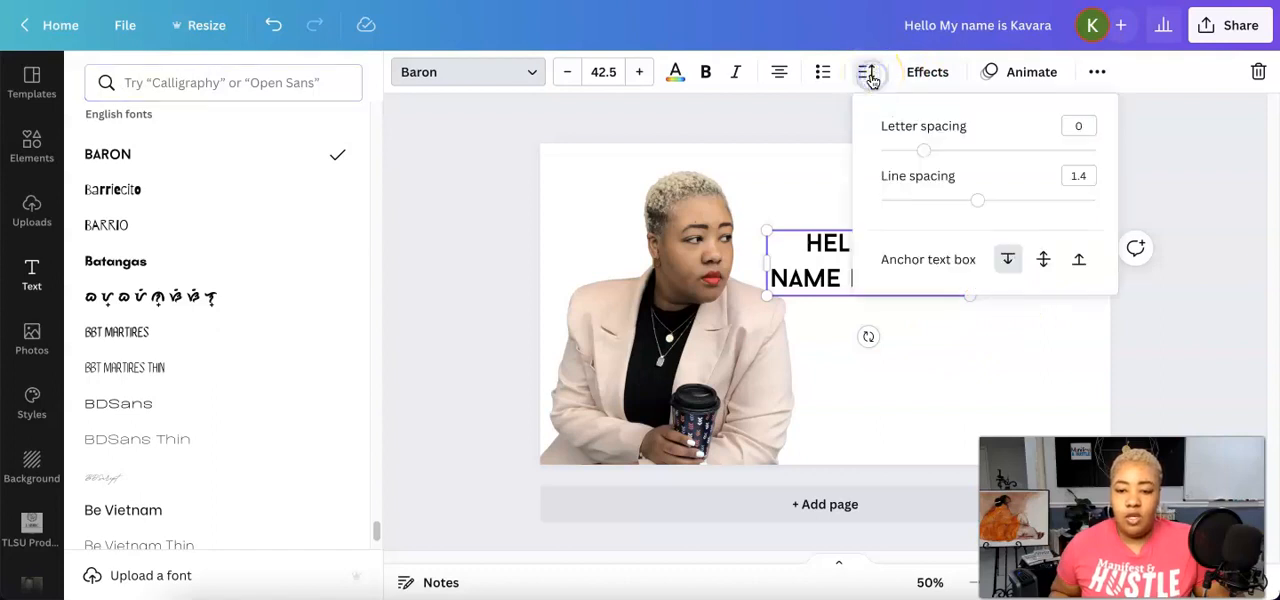
{"action": "mouse_move", "coordinate": [983, 208]}
{"action": "left_mouse_down"}
{"action": "mouse_move", "coordinate": [922, 215]}
{"action": "mouse_move", "coordinate": [937, 203]}
{"action": "mouse_move", "coordinate": [1136, 201]}
{"action": "mouse_move", "coordinate": [1012, 203]}
{"action": "mouse_move", "coordinate": [967, 218]}
{"action": "left_mouse_up"}
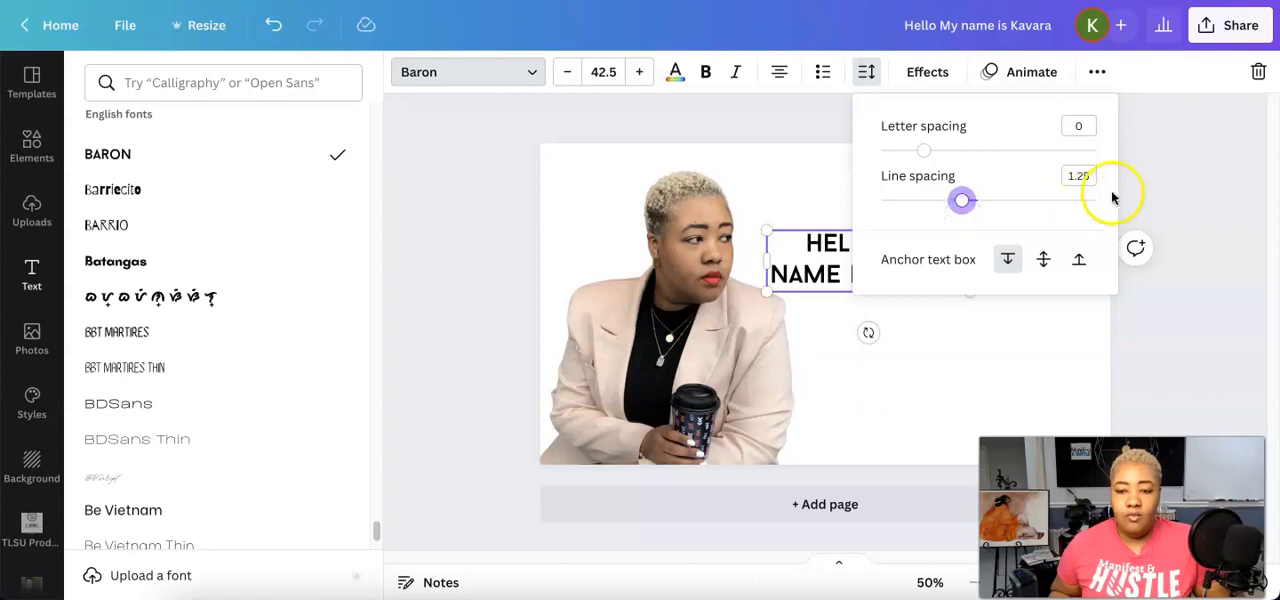
{"action": "left_click", "coordinate": [958, 350]}
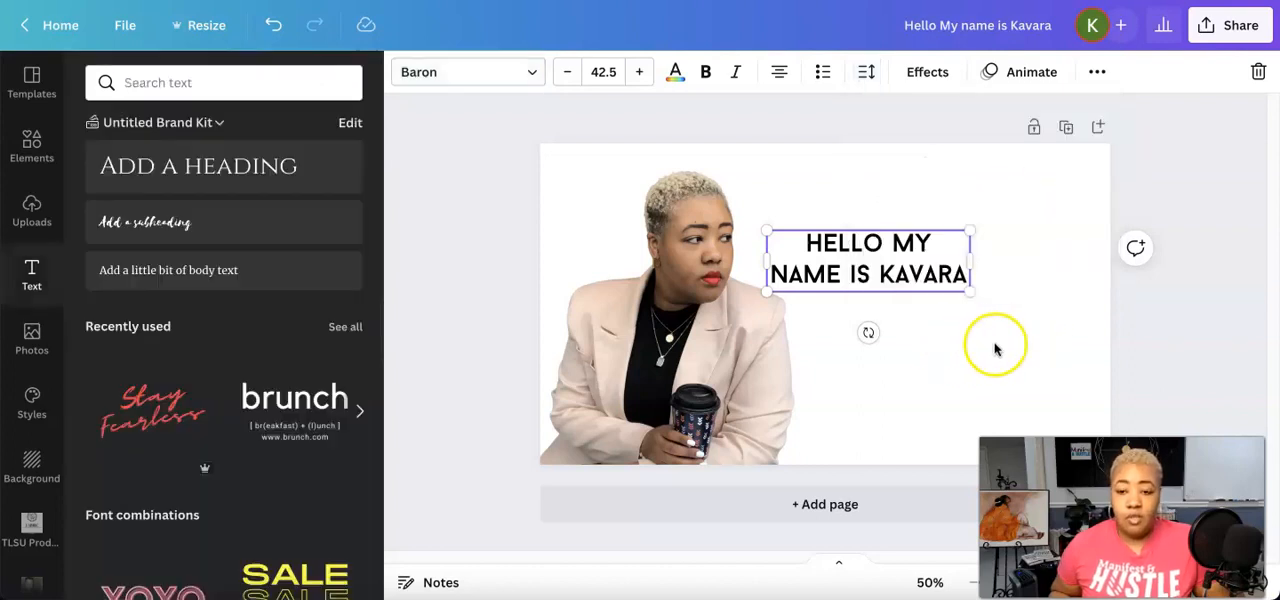
Set the greeting's letter spacing to 32 and move the text to the lower part of the page
{"action": "left_click_drag", "start_coordinate": [889, 278], "coordinate": [944, 267]}
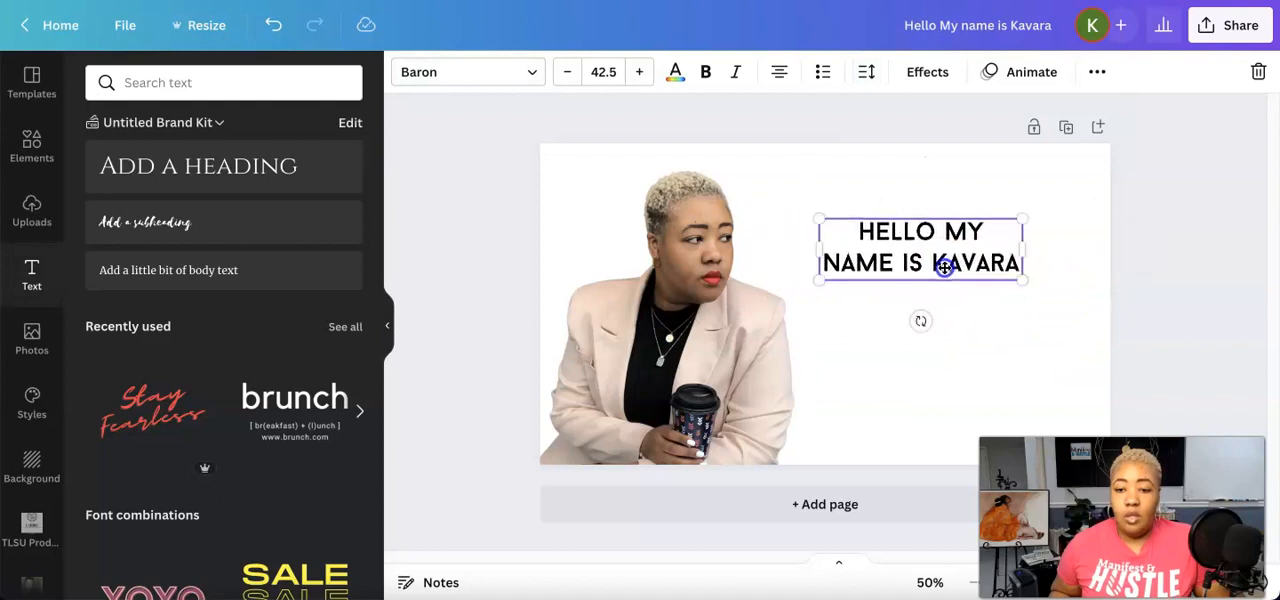
{"action": "left_click", "coordinate": [866, 72]}
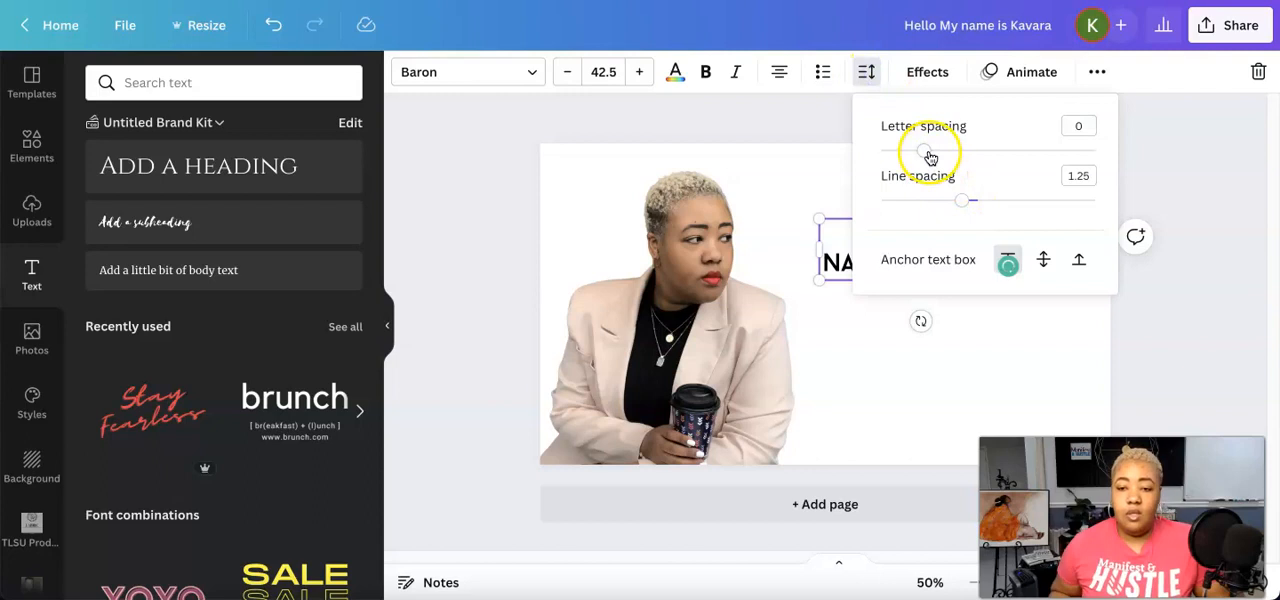
{"action": "left_click_drag", "start_coordinate": [929, 153], "coordinate": [932, 157]}
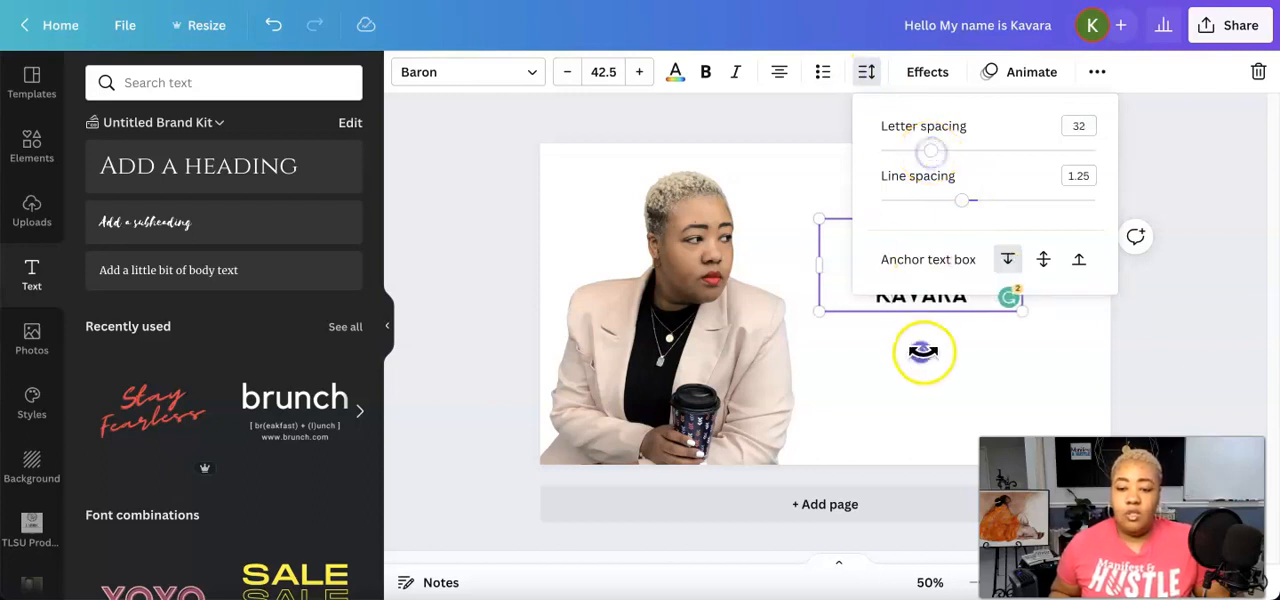
{"action": "left_click", "coordinate": [768, 164]}
{"action": "left_click_drag", "start_coordinate": [840, 280], "coordinate": [814, 408]}
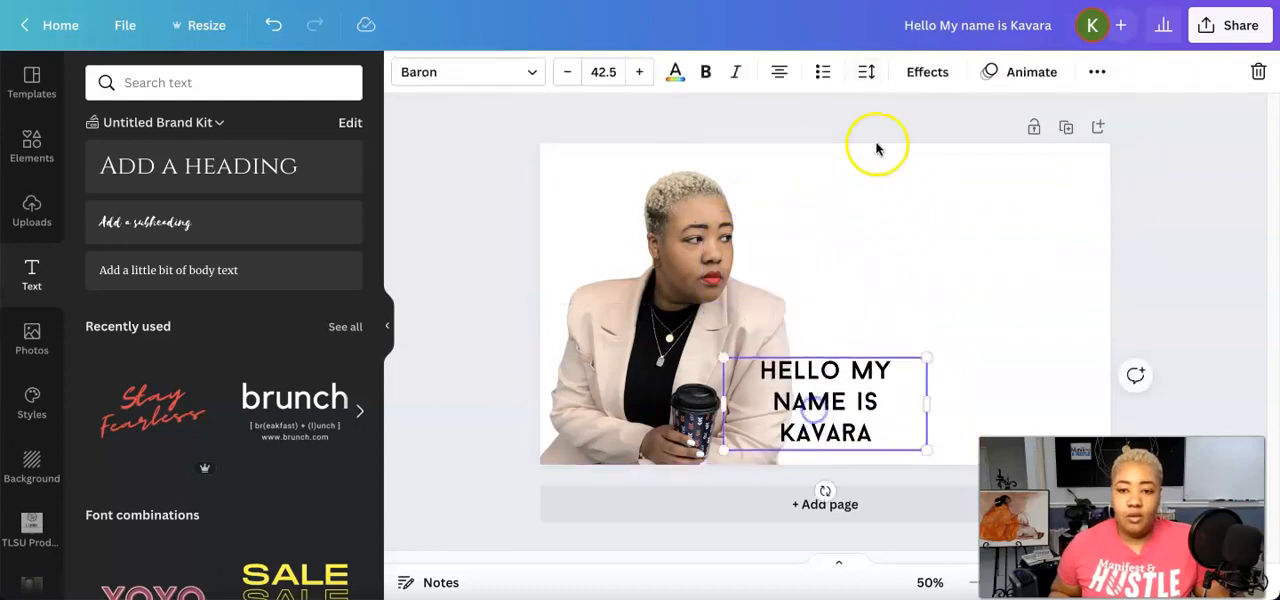
Try letter spacings of -200 and 800 on the greeting text and settle on -31
{"action": "left_click", "coordinate": [866, 71]}
{"action": "left_click_drag", "start_coordinate": [933, 153], "coordinate": [878, 168]}
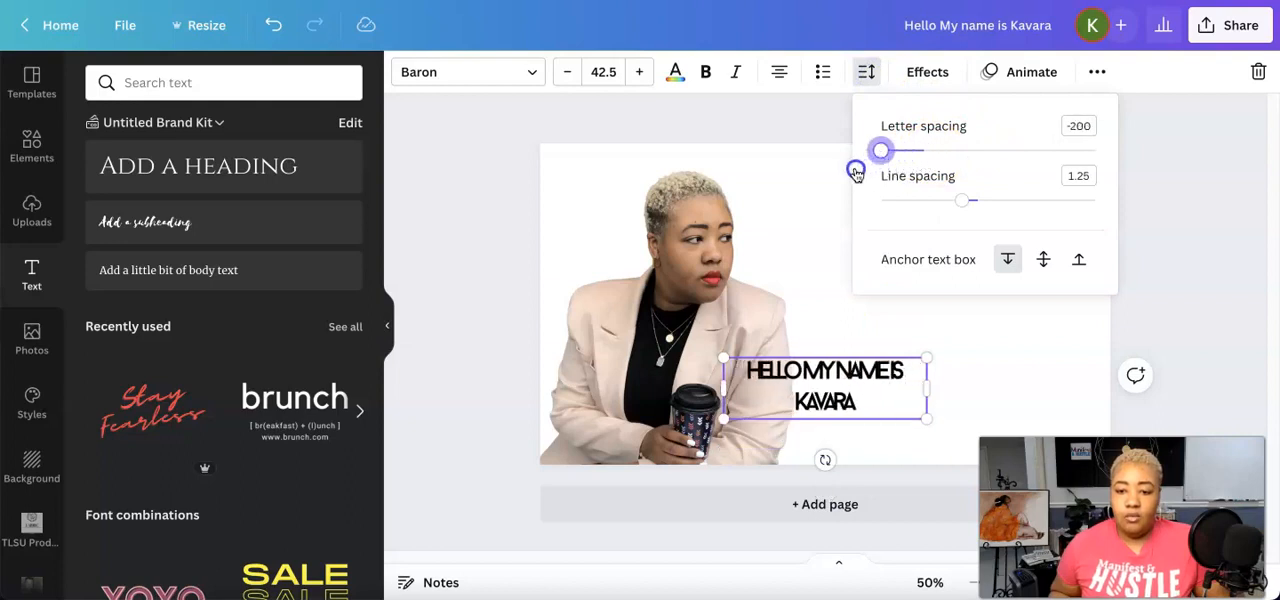
{"action": "left_click_drag", "start_coordinate": [868, 170], "coordinate": [1136, 168]}
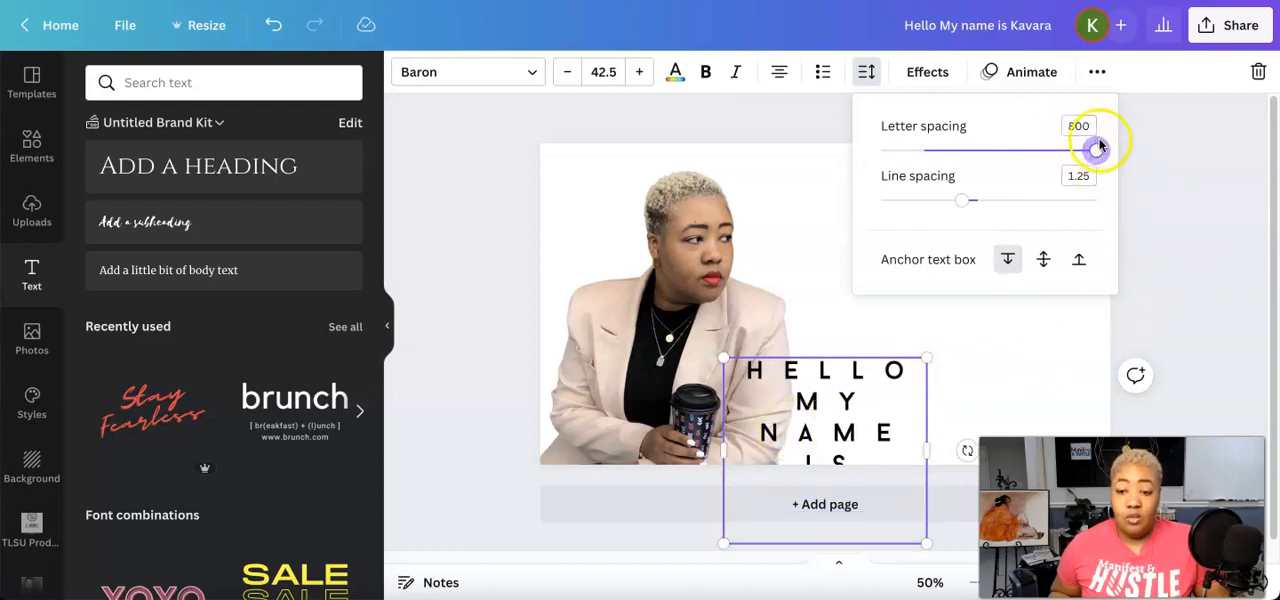
{"action": "left_click_drag", "start_coordinate": [1099, 152], "coordinate": [925, 177]}
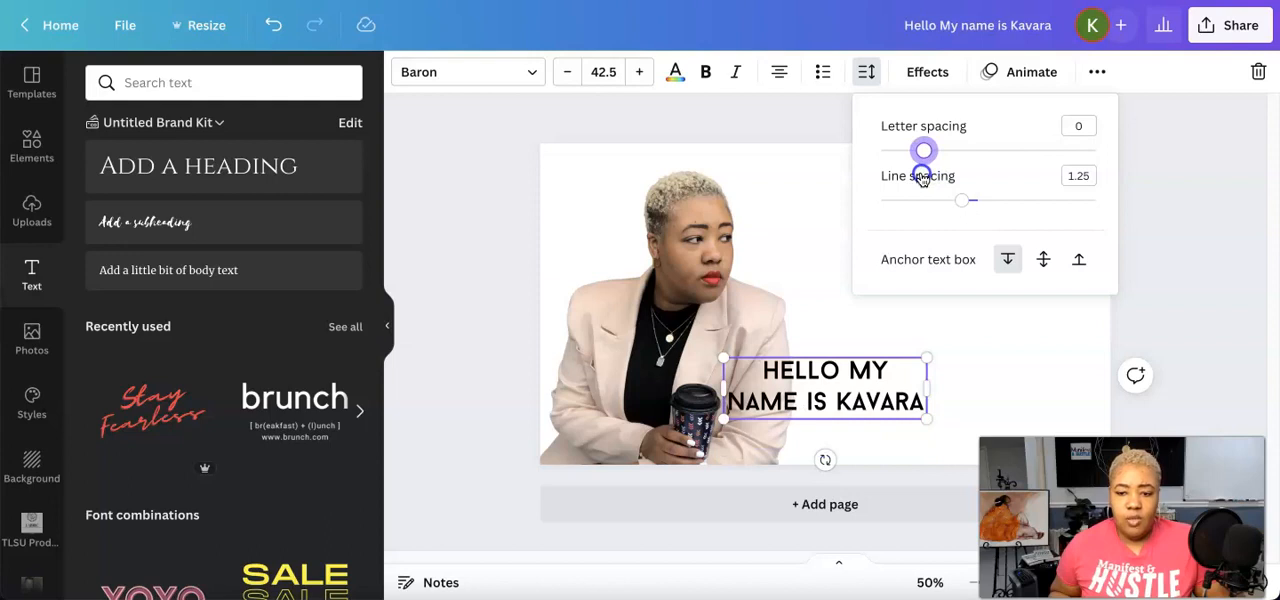
{"action": "left_click_drag", "start_coordinate": [918, 180], "coordinate": [919, 178]}
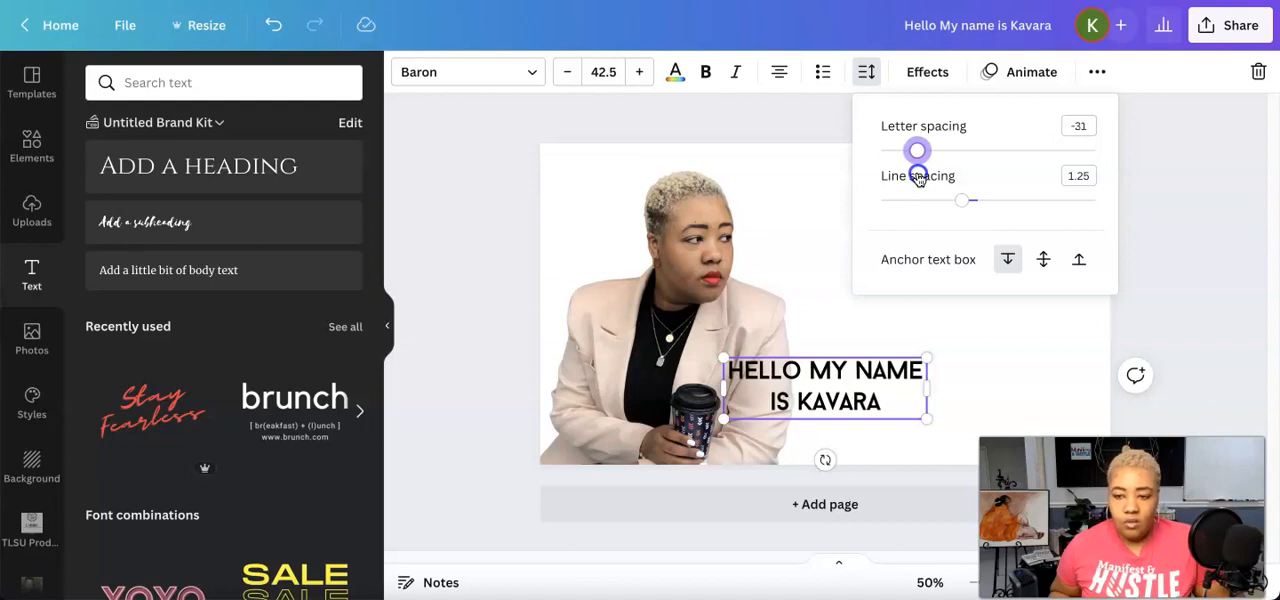
Enlarge the two-line greeting to font size 72.8 and place it in the upper blank area beside the portrait
{"action": "left_click", "coordinate": [1054, 369]}
{"action": "left_click_drag", "start_coordinate": [868, 398], "coordinate": [1059, 381]}
{"action": "left_click", "coordinate": [1060, 340]}
{"action": "left_click_drag", "start_coordinate": [949, 271], "coordinate": [934, 291]}
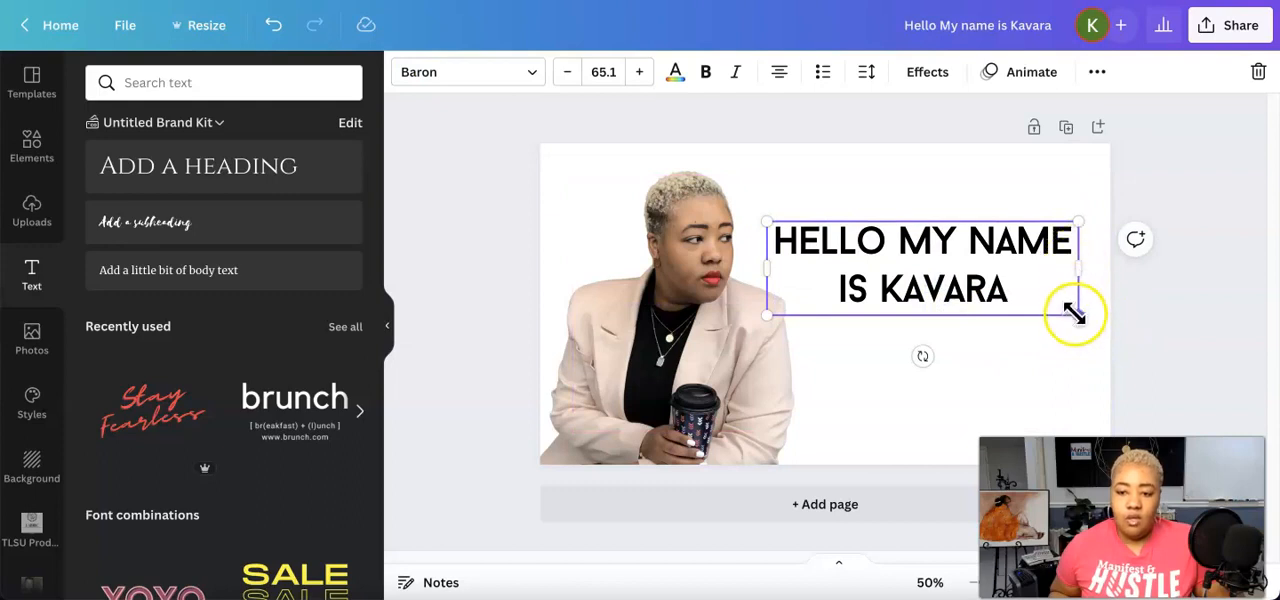
{"action": "left_click_drag", "start_coordinate": [1080, 277], "coordinate": [1063, 279]}
{"action": "left_click_drag", "start_coordinate": [1068, 327], "coordinate": [1089, 357]}
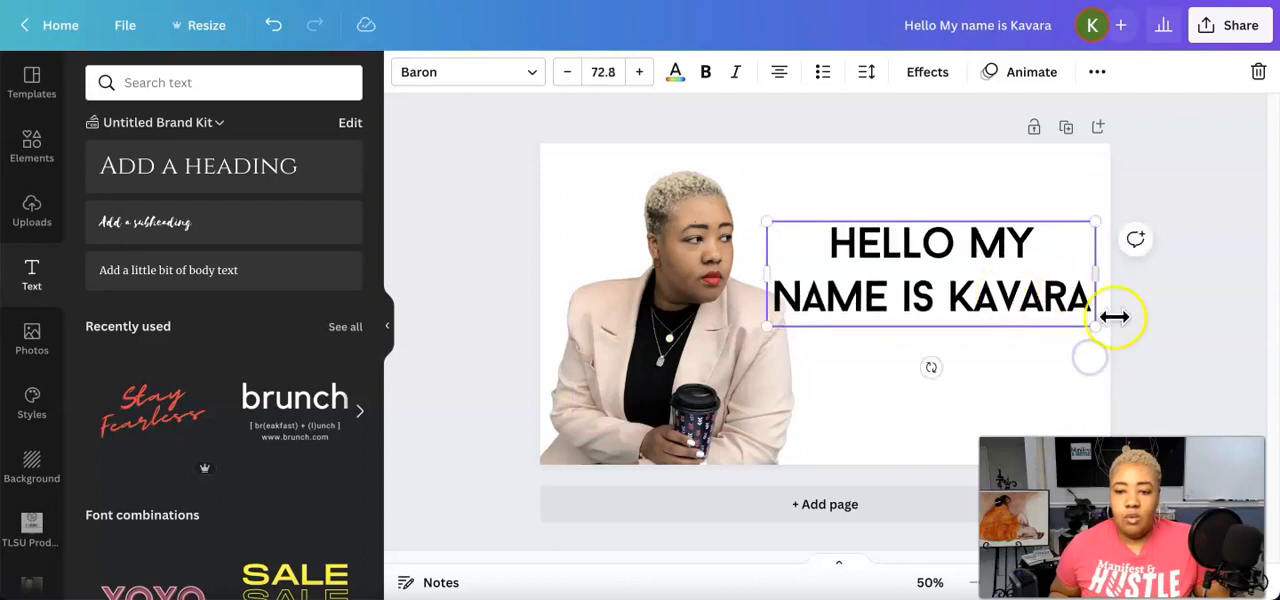
{"action": "left_click_drag", "start_coordinate": [1005, 312], "coordinate": [1001, 265]}
{"action": "left_click", "coordinate": [1175, 330]}
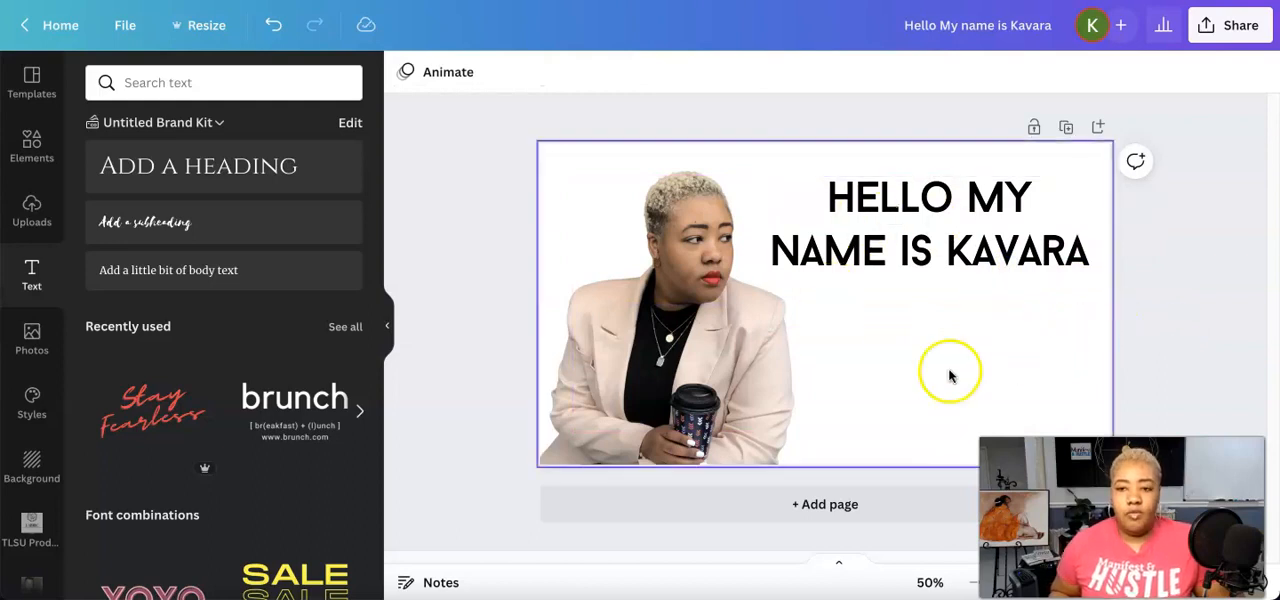
Apply the Shadow text effect to the greeting
{"action": "left_click", "coordinate": [975, 252]}
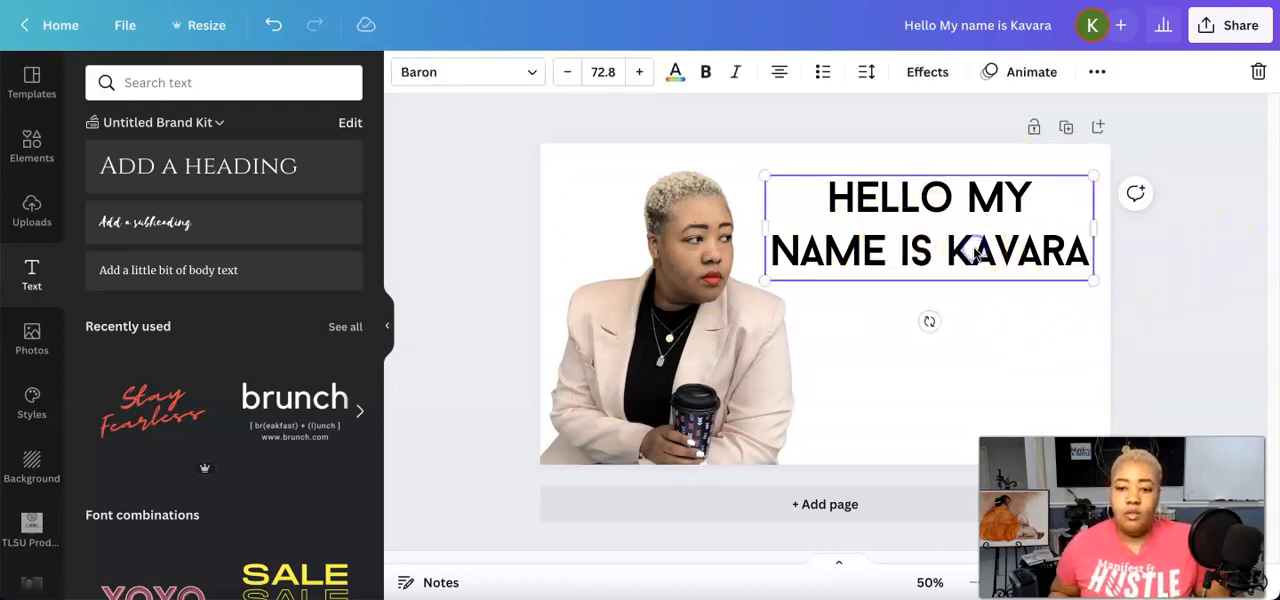
{"action": "left_click", "coordinate": [928, 74]}
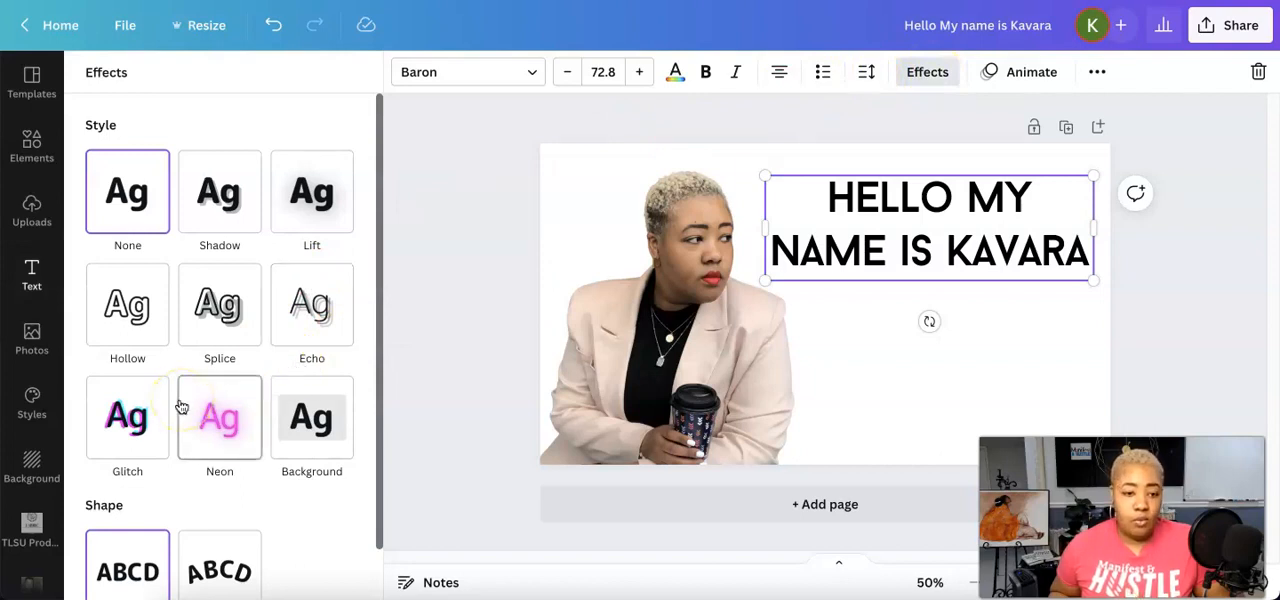
{"action": "left_click", "coordinate": [224, 205]}
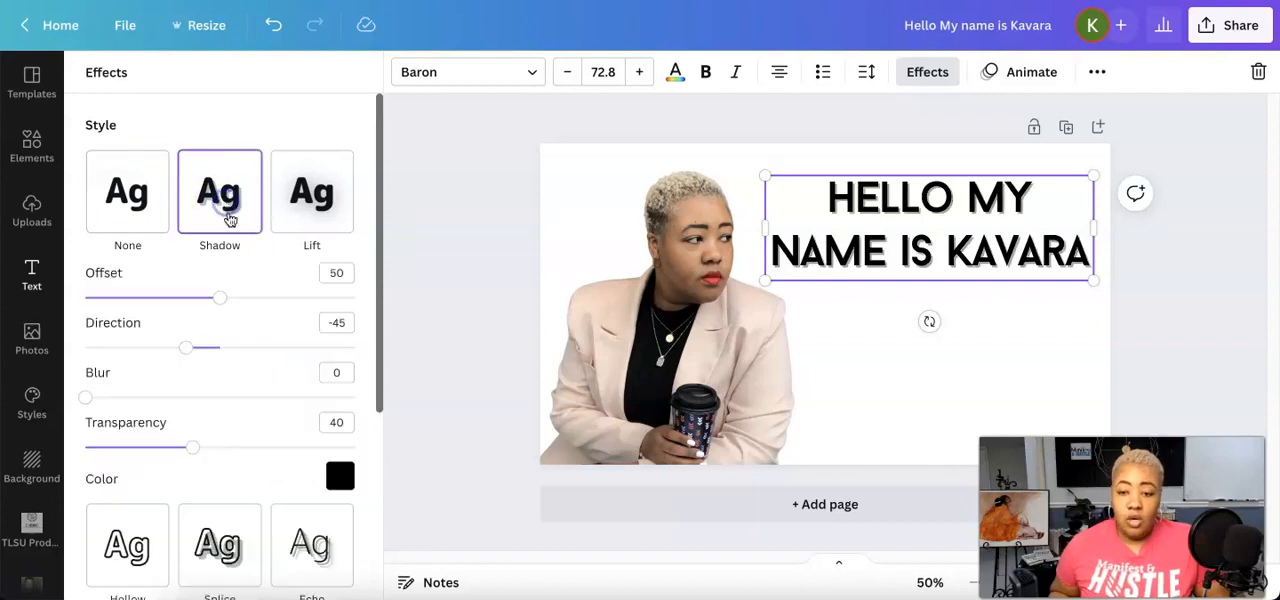
Try light orange for the greeting's shadow, settle on dark blue, and set the shadow's transparency to 100
{"action": "left_click", "coordinate": [340, 476]}
{"action": "scroll", "coordinate": [195, 368], "scroll_direction": "down", "scroll_amount": 5}
{"action": "scroll", "coordinate": [195, 368], "scroll_direction": "down", "scroll_amount": 2}
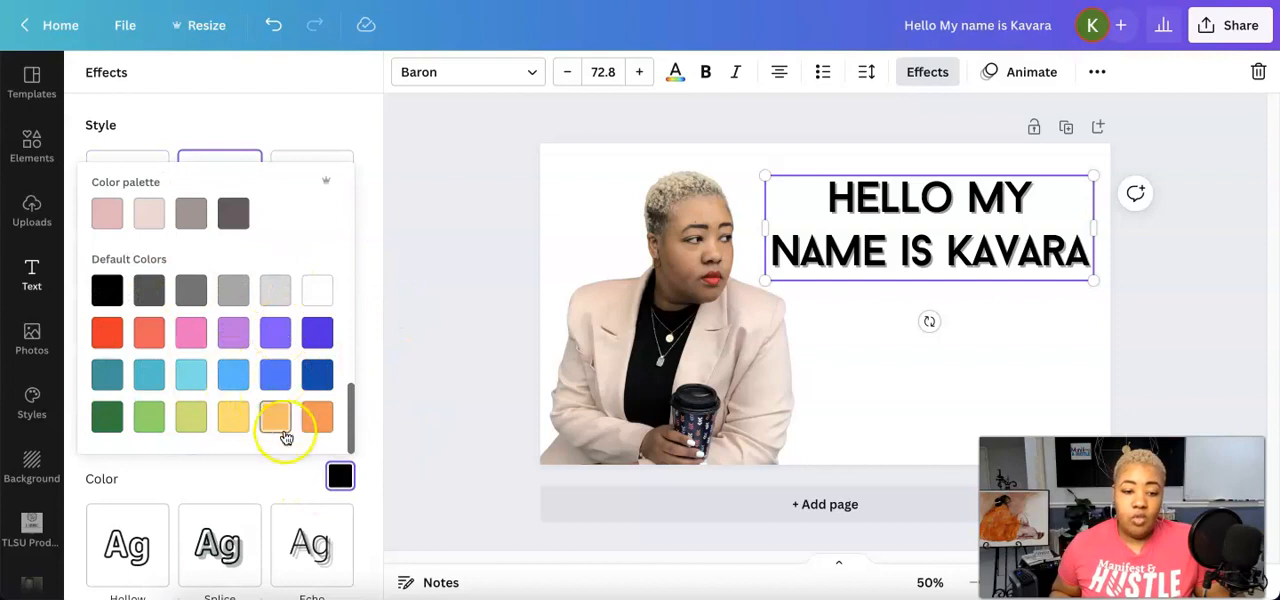
{"action": "left_click", "coordinate": [316, 425]}
{"action": "left_click", "coordinate": [271, 419]}
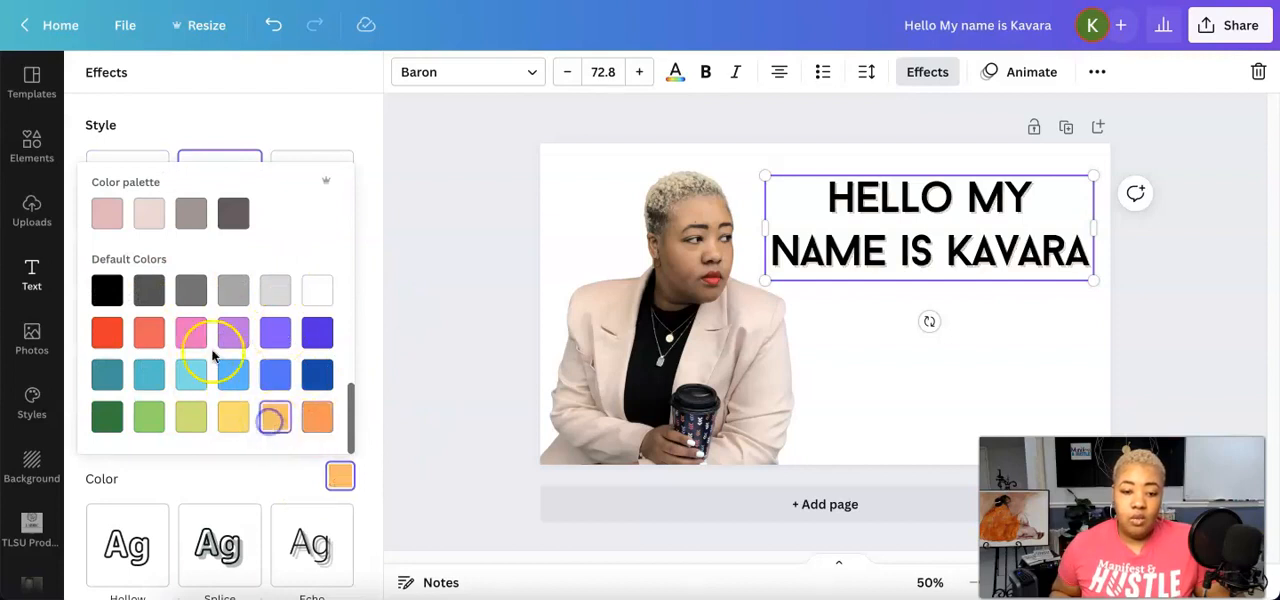
{"action": "left_click", "coordinate": [317, 380]}
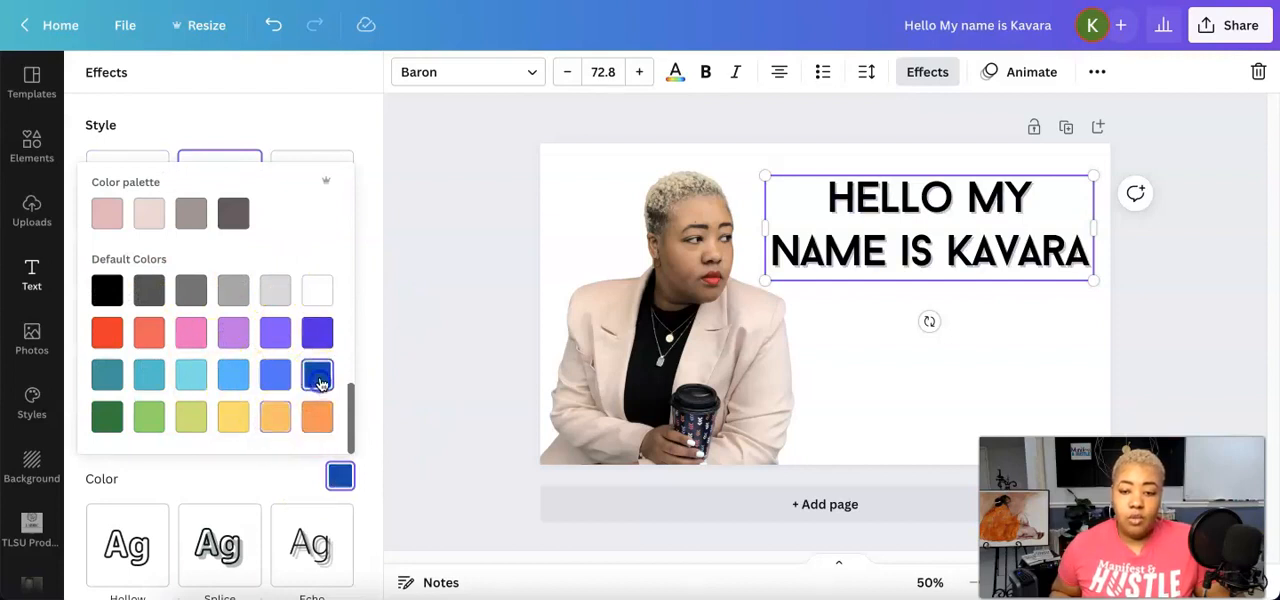
{"action": "left_click", "coordinate": [243, 477]}
{"action": "left_click_drag", "start_coordinate": [195, 452], "coordinate": [410, 443]}
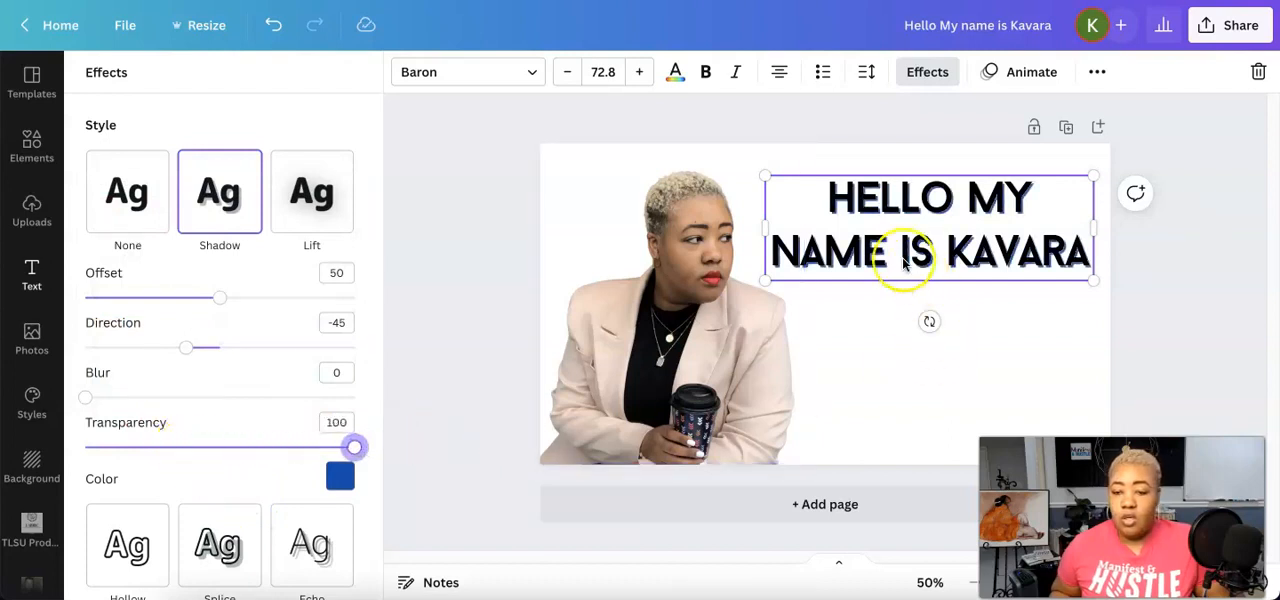
Change the greeting's shadow color to custom pink #FF63C1
{"action": "left_click_drag", "start_coordinate": [354, 452], "coordinate": [432, 436]}
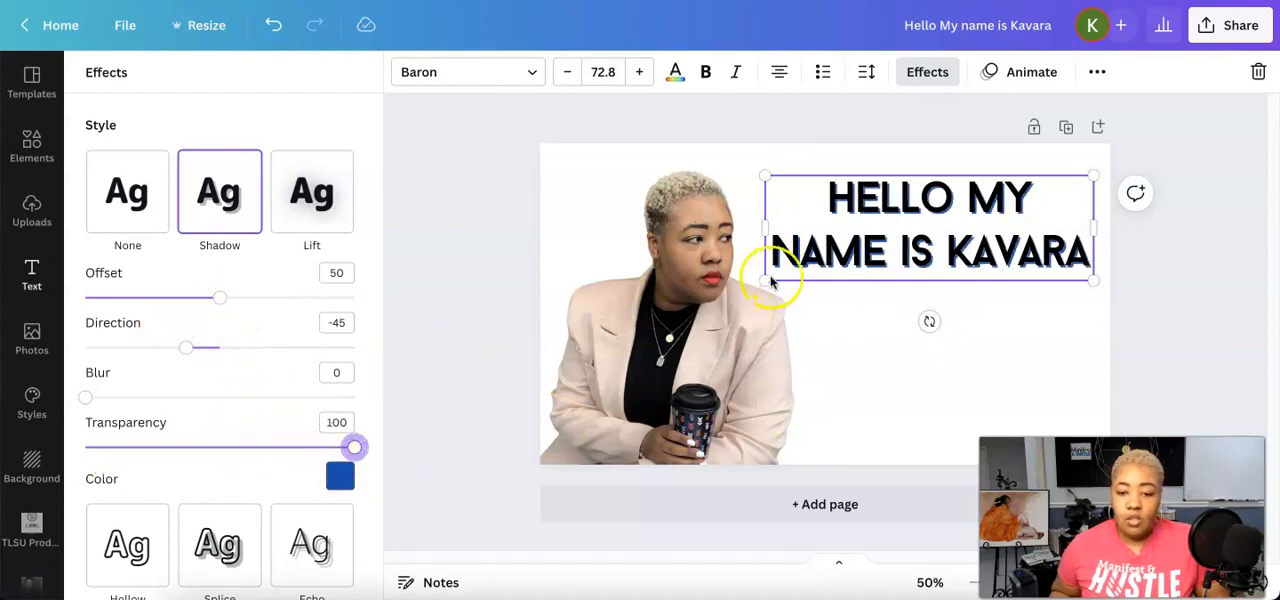
{"action": "left_click", "coordinate": [339, 476]}
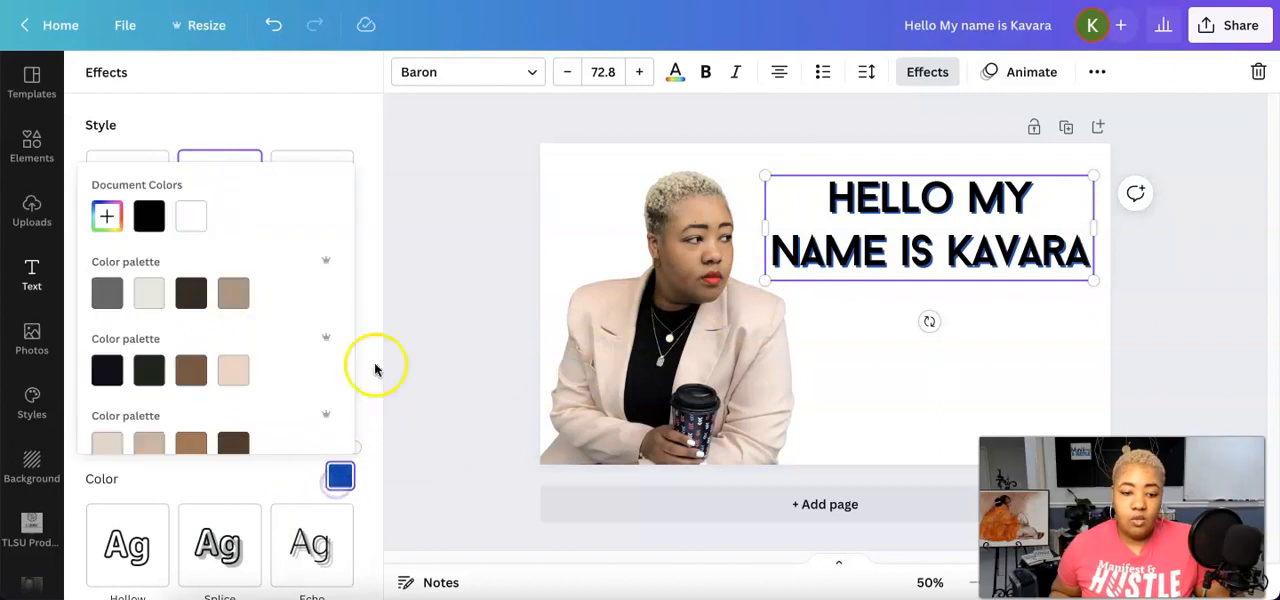
{"action": "left_click", "coordinate": [106, 216]}
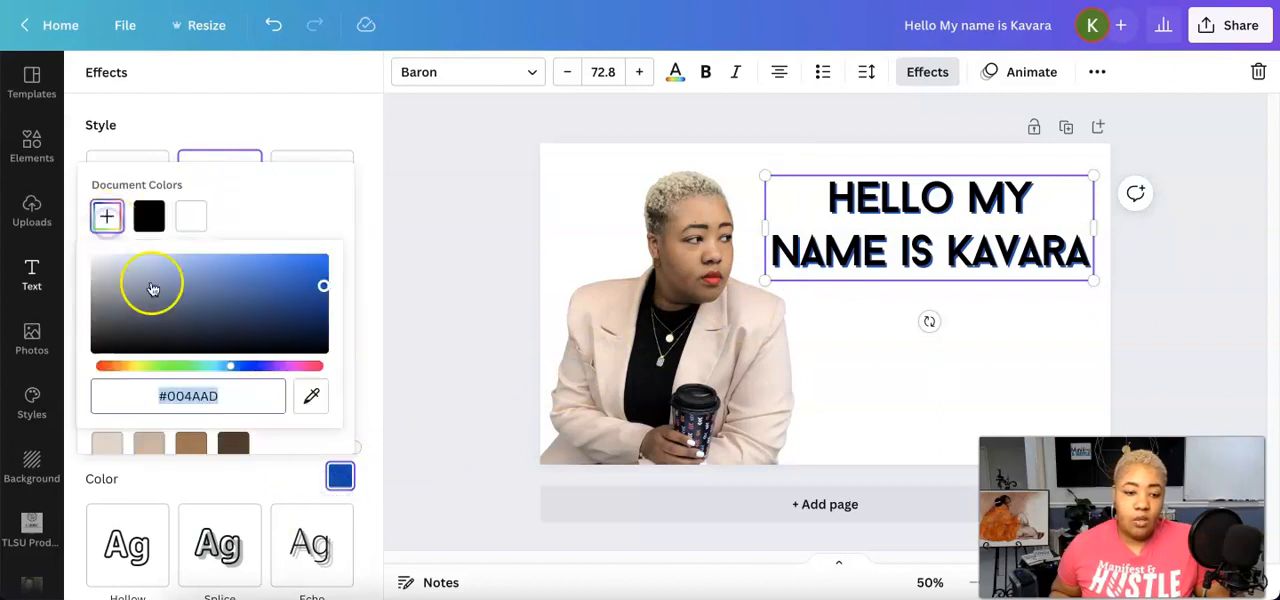
{"action": "left_click", "coordinate": [294, 366]}
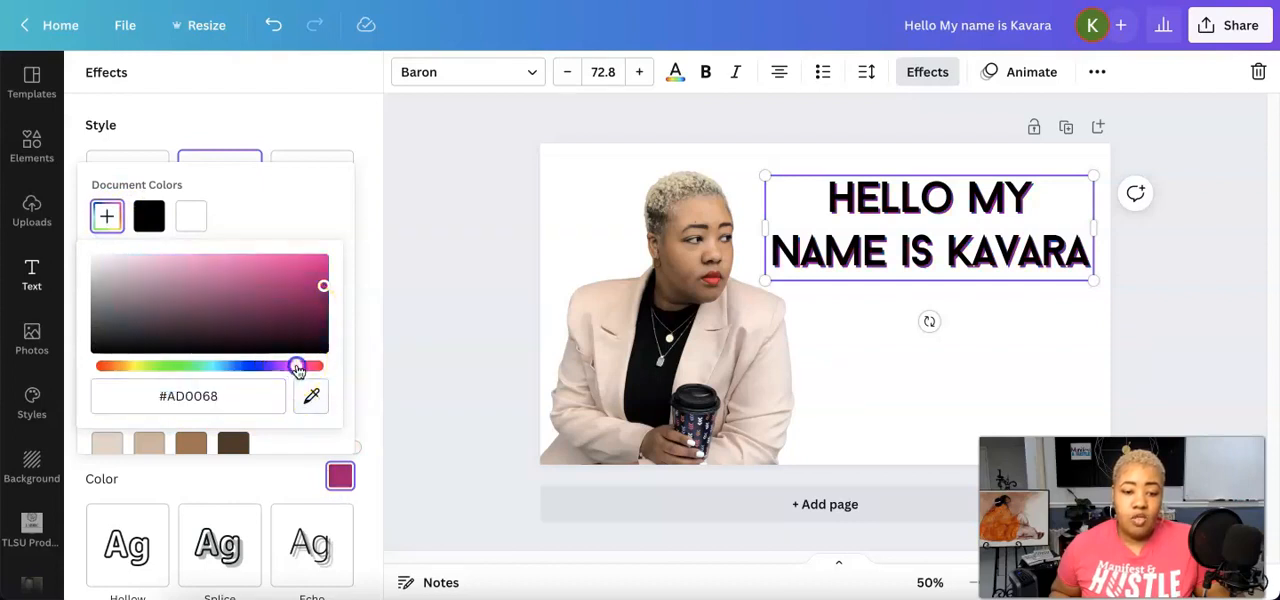
{"action": "left_click", "coordinate": [246, 258]}
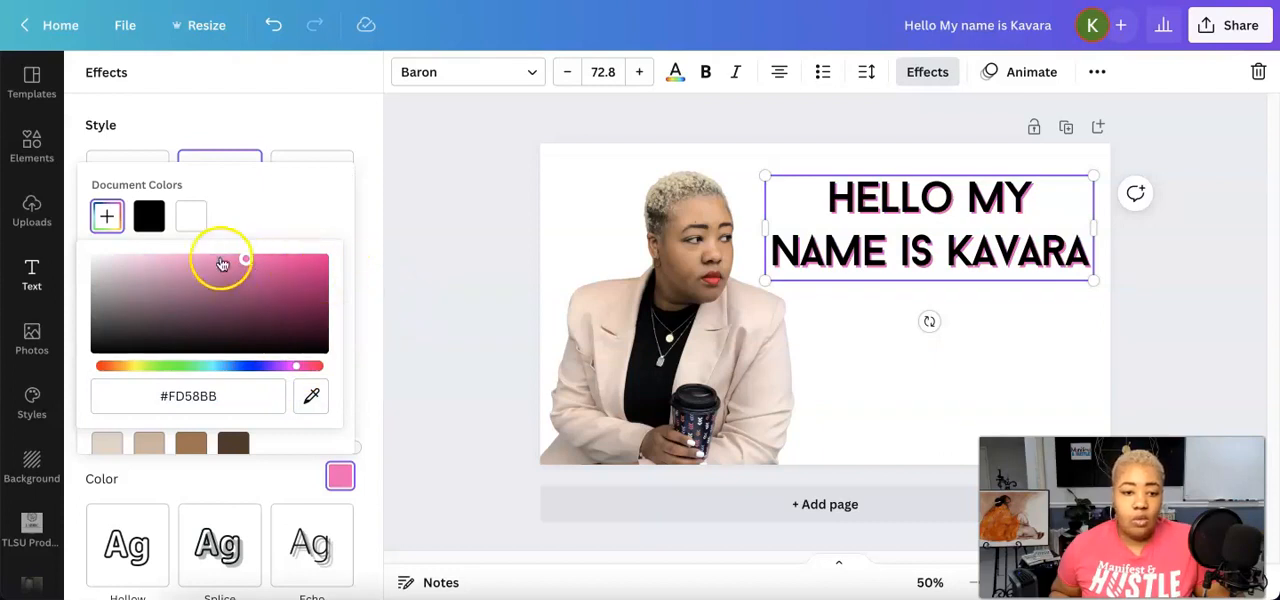
{"action": "left_click_drag", "start_coordinate": [243, 262], "coordinate": [237, 230]}
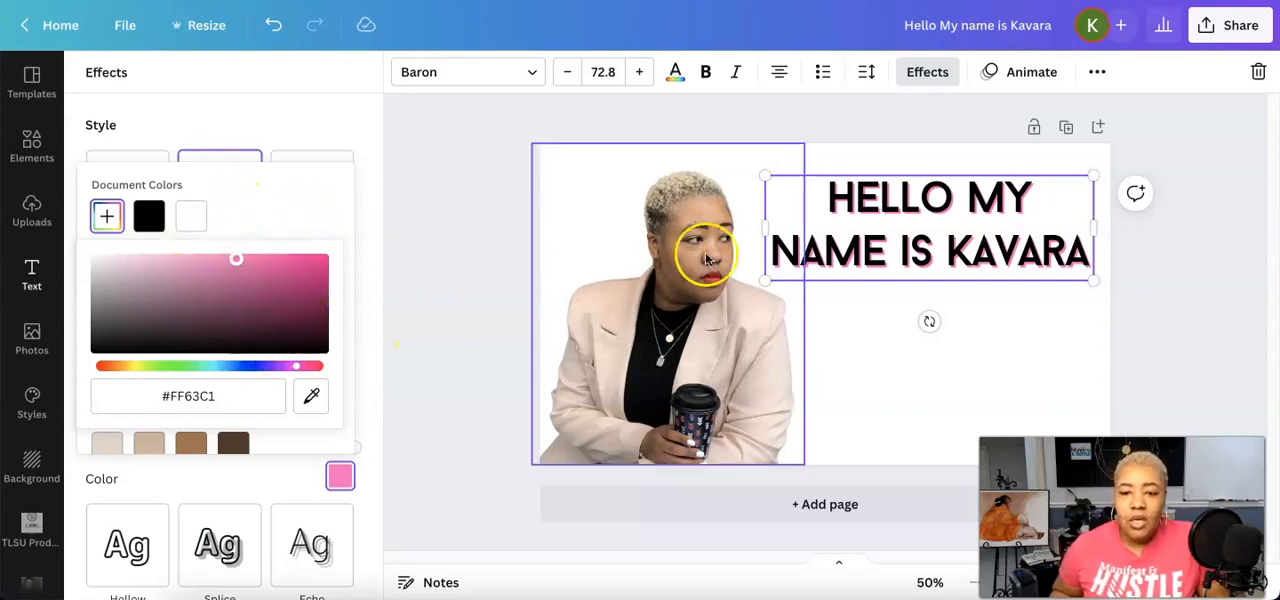
{"action": "left_click", "coordinate": [293, 453]}
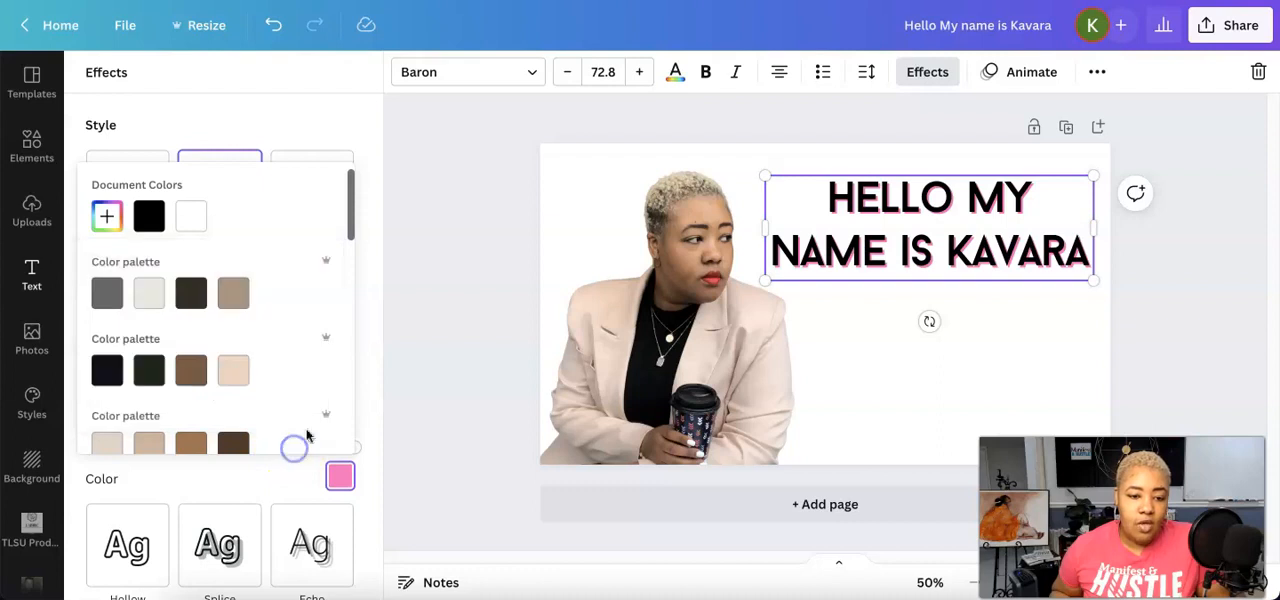
{"action": "left_click", "coordinate": [220, 491]}
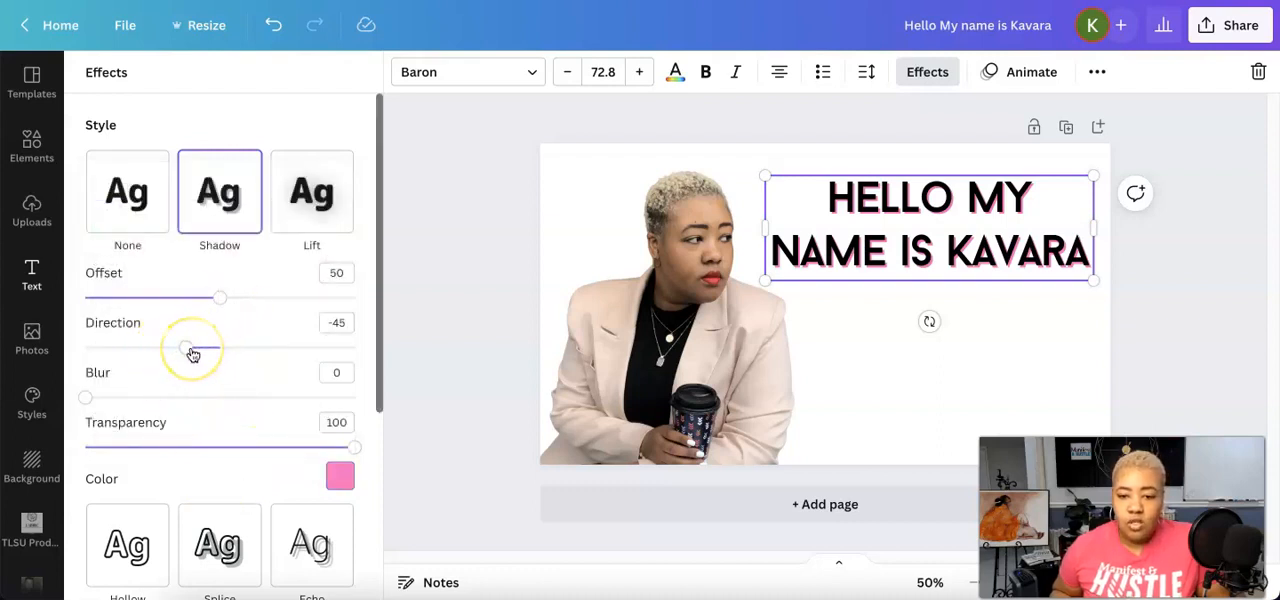
Set the shadow's direction to 35, try an offset of 100, and settle on an offset of 17
{"action": "left_click_drag", "start_coordinate": [190, 350], "coordinate": [253, 360]}
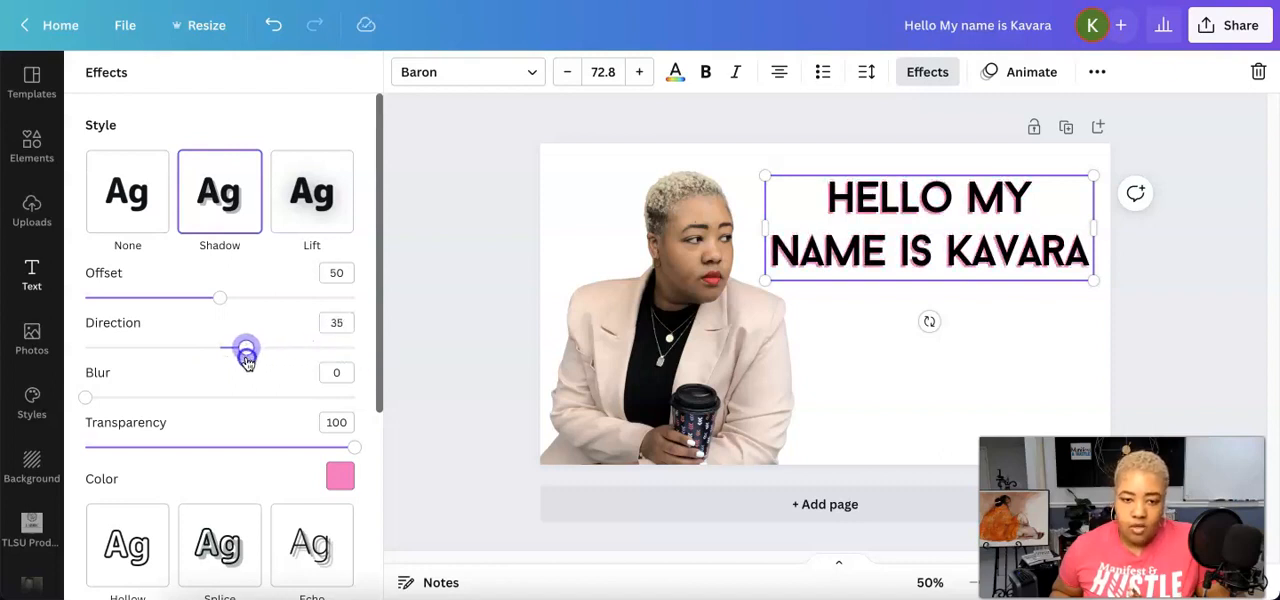
{"action": "left_click_drag", "start_coordinate": [219, 300], "coordinate": [354, 298]}
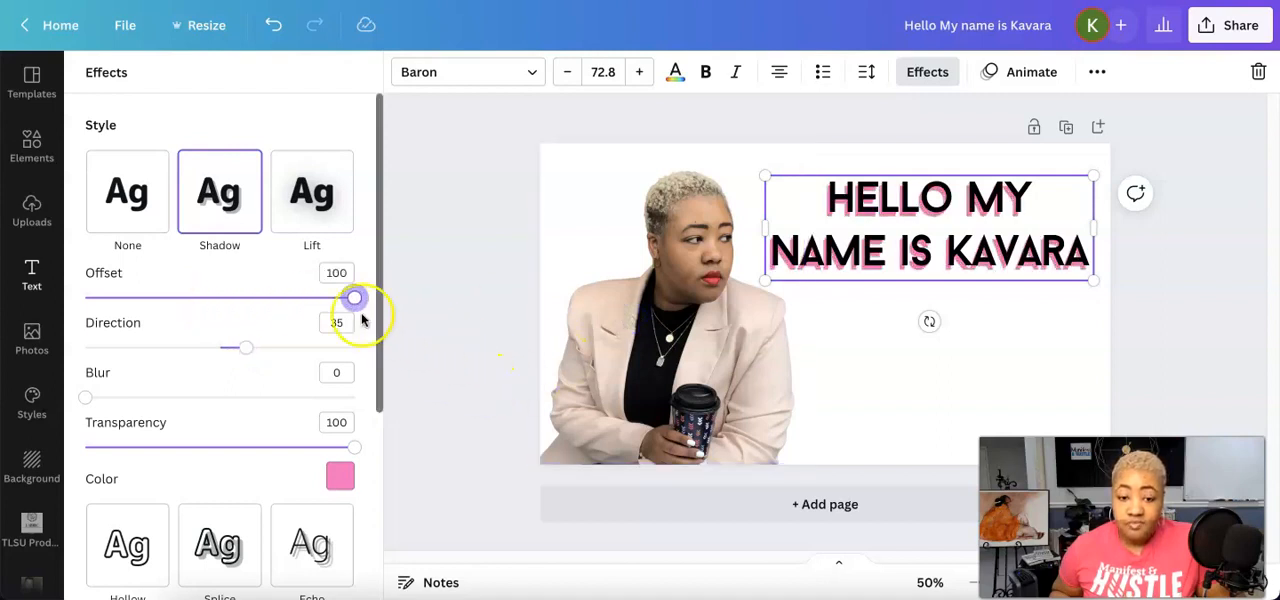
{"action": "left_click_drag", "start_coordinate": [356, 300], "coordinate": [128, 300]}
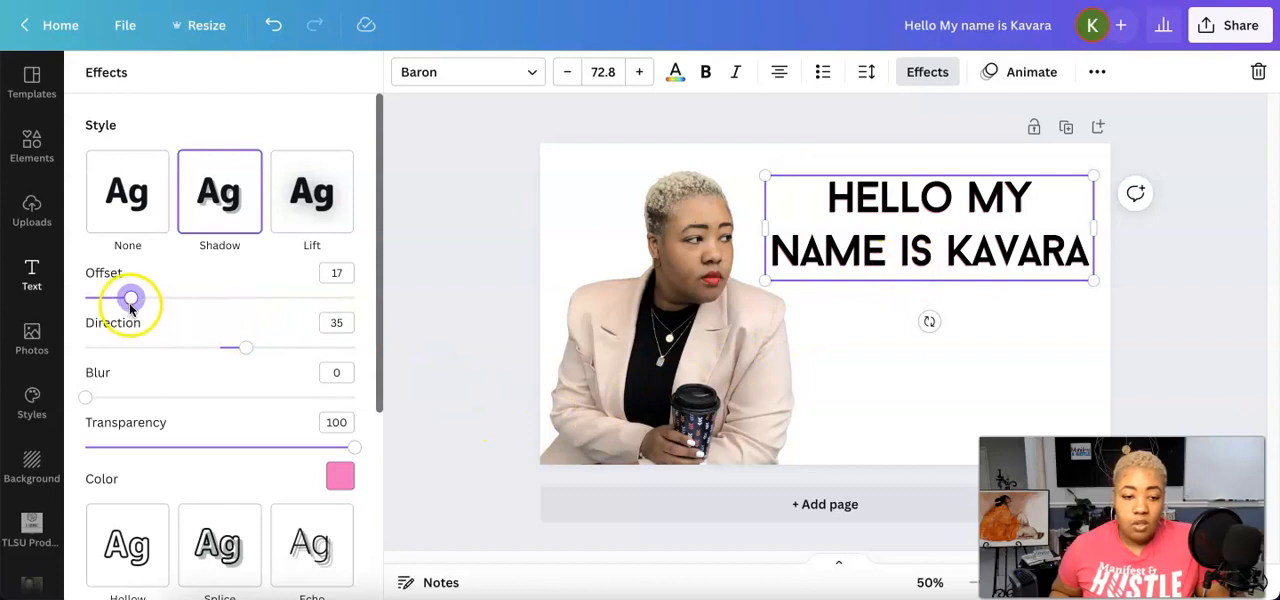
Switch the greeting to the Lift effect and change its text color to salmon pink from the reddish color palette
{"action": "left_click", "coordinate": [328, 178]}
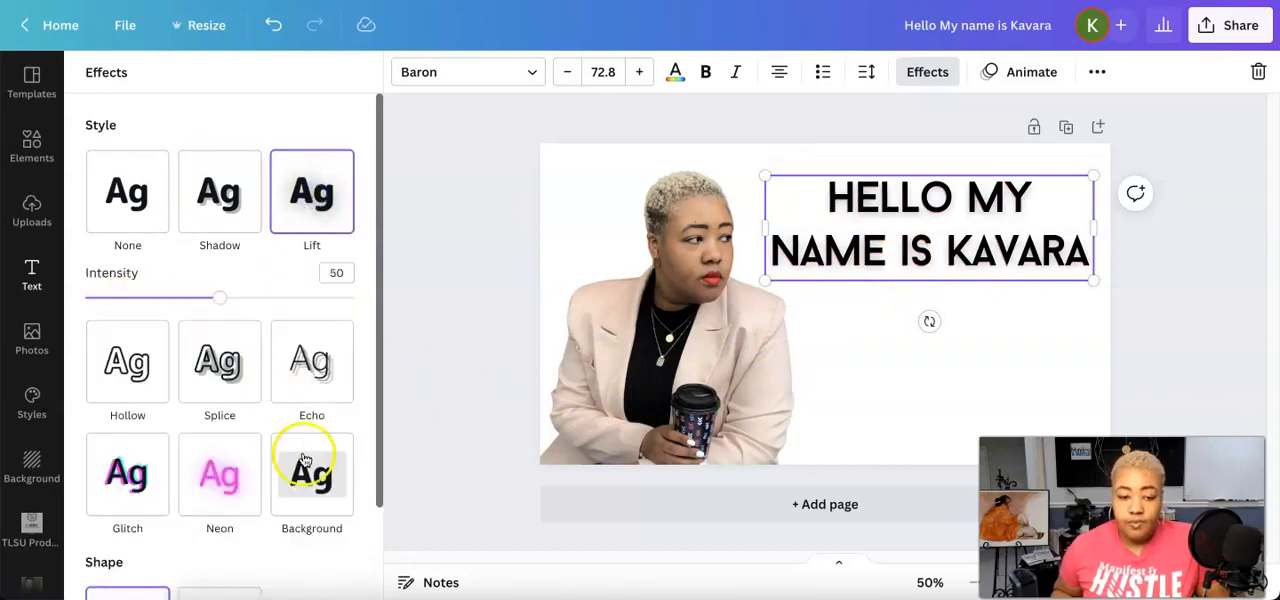
{"action": "scroll", "coordinate": [302, 497], "scroll_direction": "down", "scroll_amount": 2}
{"action": "scroll", "coordinate": [322, 465], "scroll_direction": "up", "scroll_amount": 2}
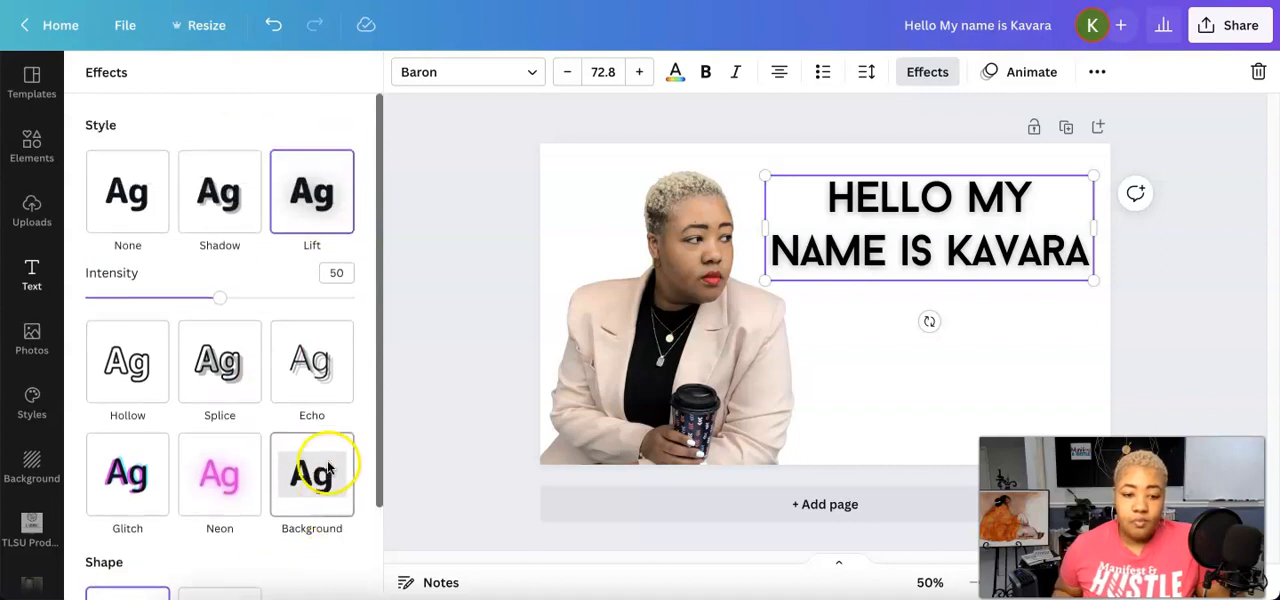
{"action": "left_click", "coordinate": [675, 75]}
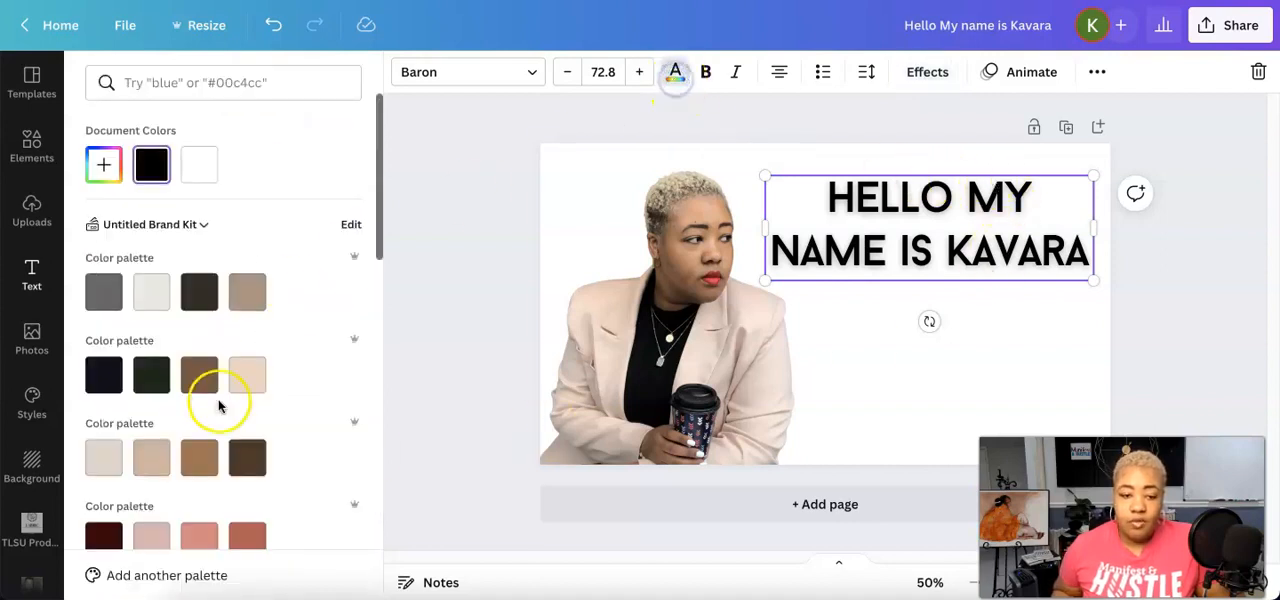
{"action": "left_click", "coordinate": [205, 542]}
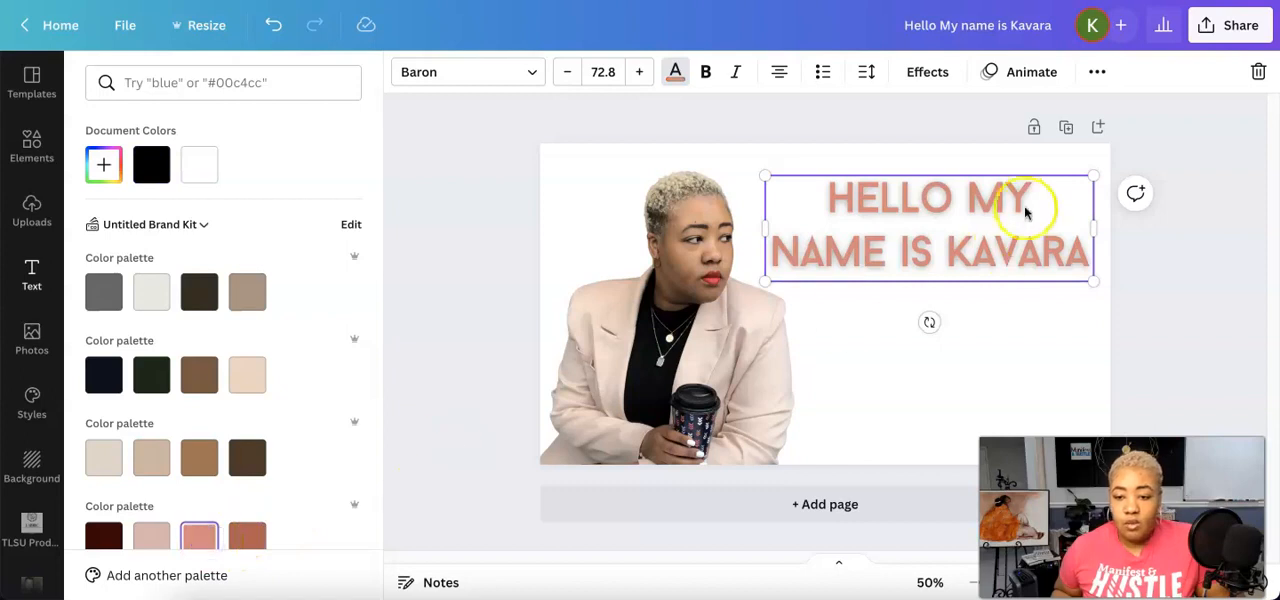
{"action": "scroll", "coordinate": [290, 340], "scroll_direction": "down", "scroll_amount": 10}
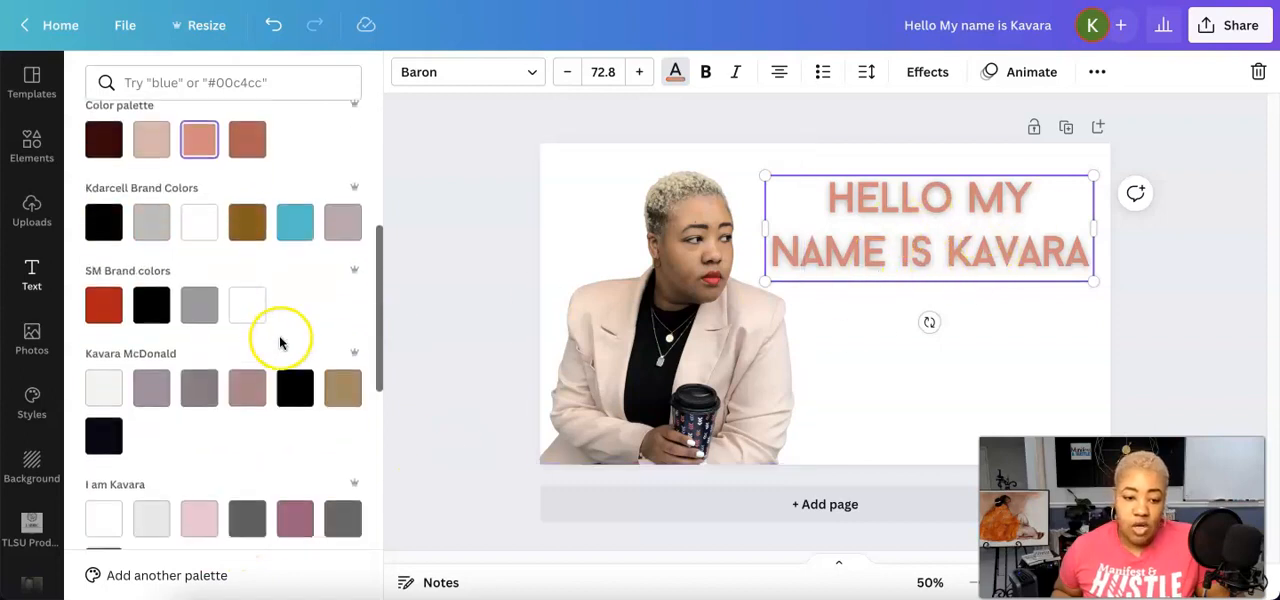
{"action": "scroll", "coordinate": [300, 330], "scroll_direction": "up", "scroll_amount": 10}
Try Lift intensities of 40 and 84 on the greeting and settle on 31
{"action": "left_click", "coordinate": [928, 74]}
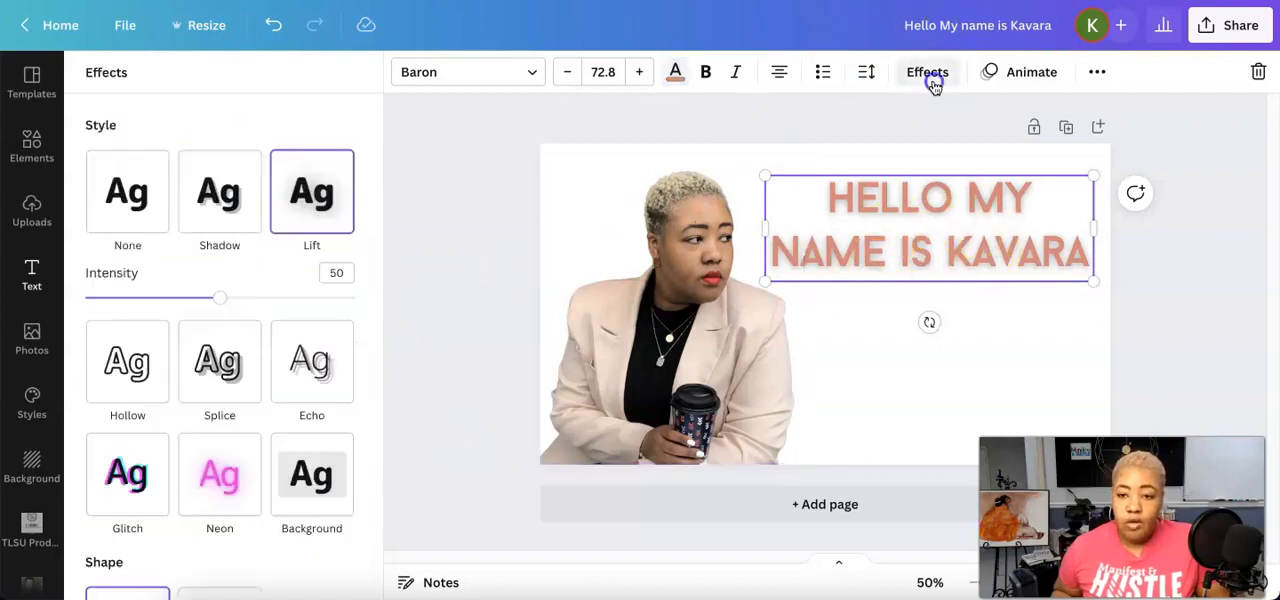
{"action": "mouse_move", "coordinate": [220, 297]}
{"action": "left_mouse_down"}
{"action": "mouse_move", "coordinate": [427, 283]}
{"action": "mouse_move", "coordinate": [183, 287]}
{"action": "mouse_move", "coordinate": [431, 283]}
{"action": "mouse_move", "coordinate": [229, 297]}
{"action": "mouse_move", "coordinate": [240, 290]}
{"action": "mouse_move", "coordinate": [351, 294]}
{"action": "mouse_move", "coordinate": [211, 307]}
{"action": "mouse_move", "coordinate": [233, 300]}
{"action": "left_mouse_up"}
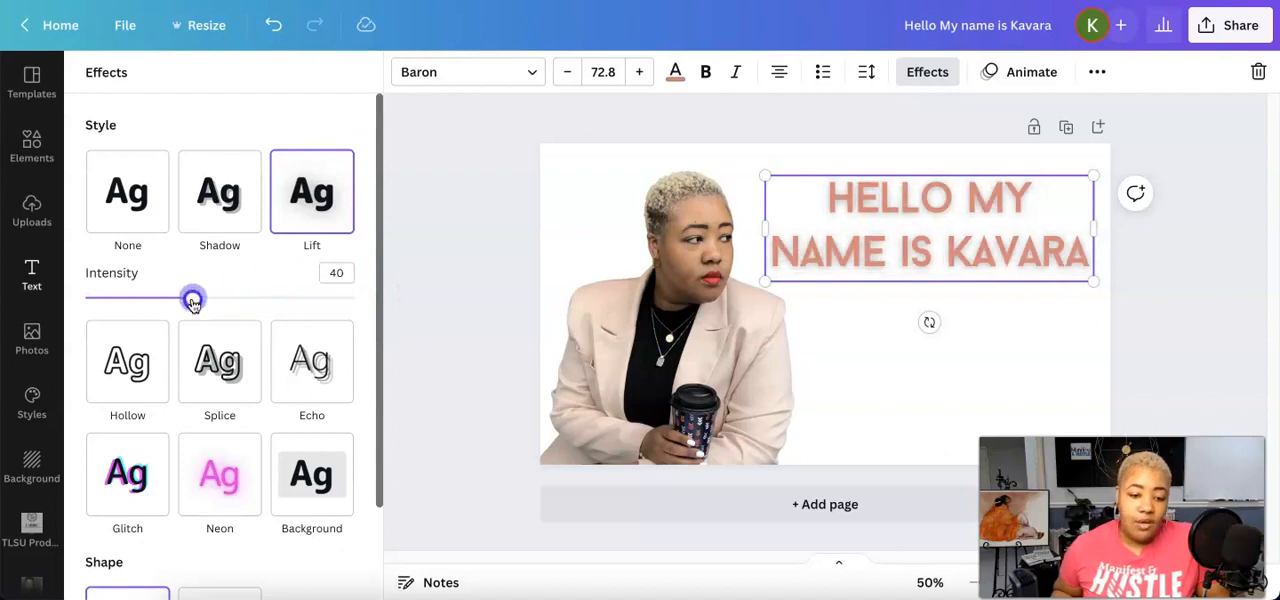
{"action": "scroll", "coordinate": [160, 333], "scroll_direction": "down", "scroll_amount": 2}
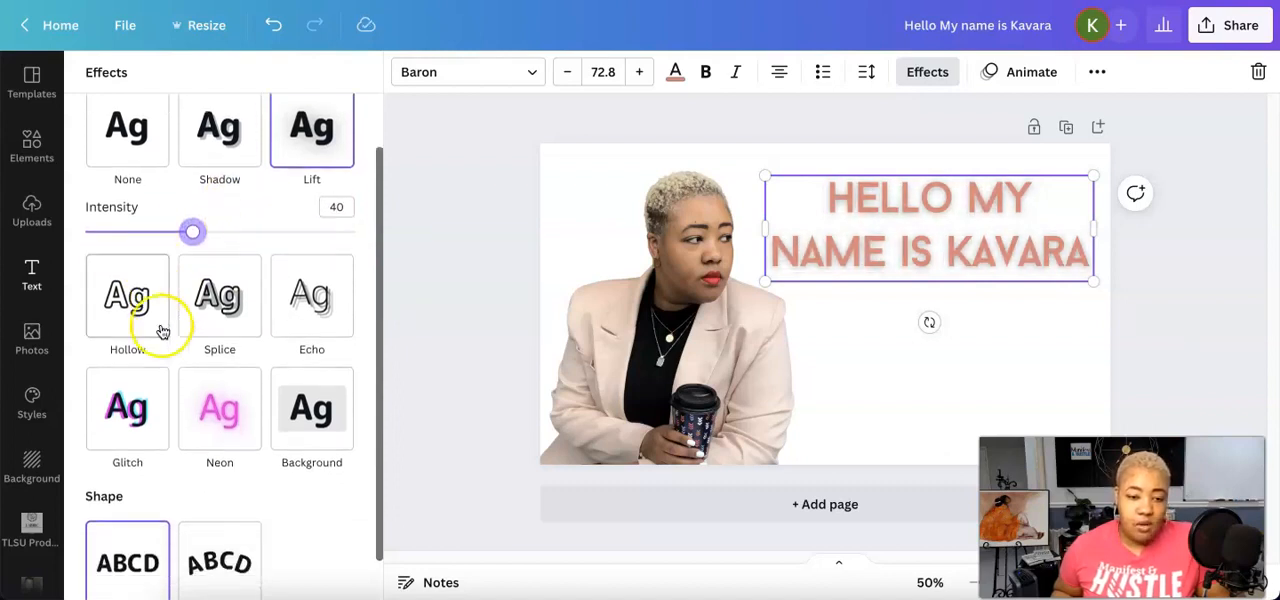
{"action": "scroll", "coordinate": [207, 333], "scroll_direction": "up", "scroll_amount": 2}
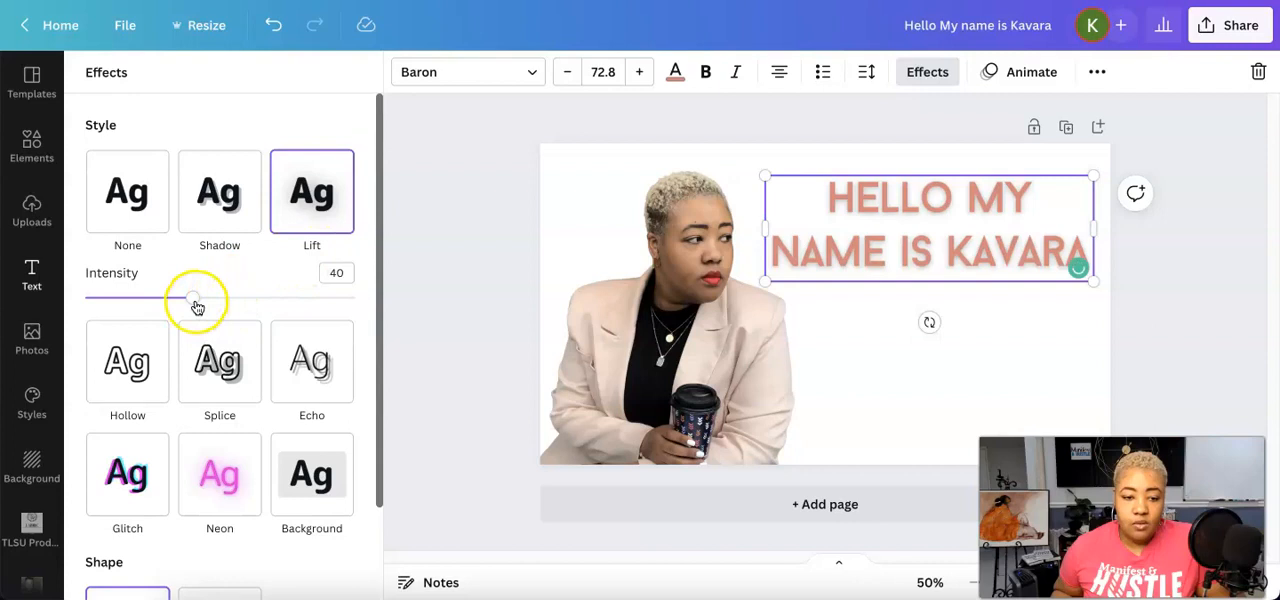
{"action": "left_click_drag", "start_coordinate": [195, 300], "coordinate": [312, 294]}
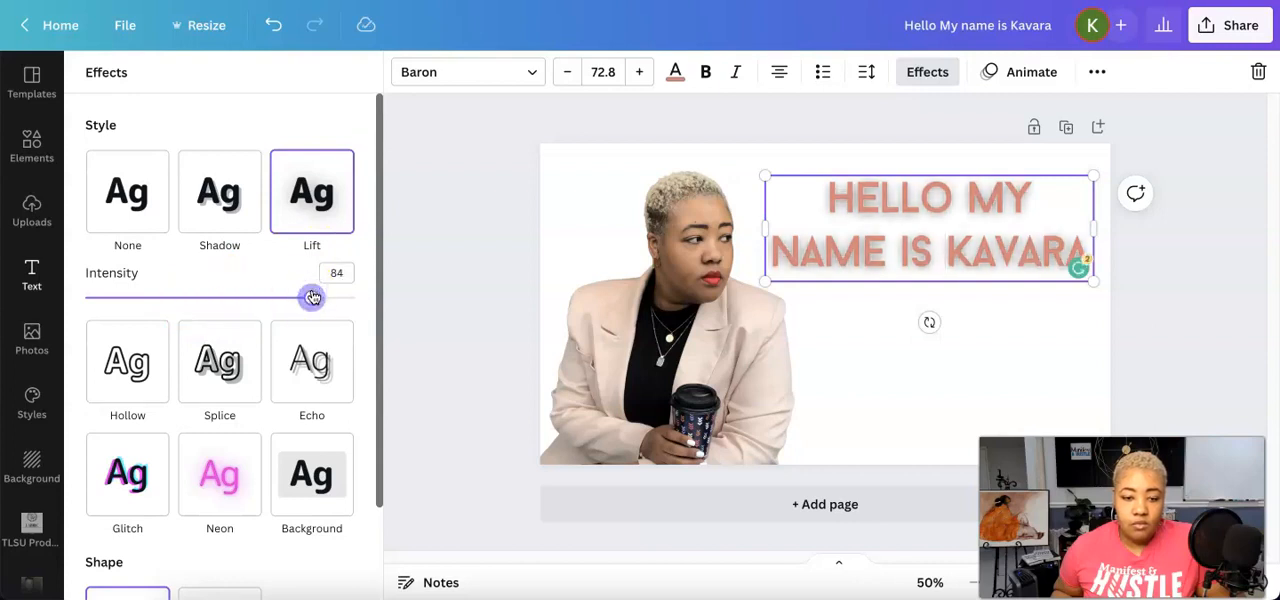
{"action": "left_click_drag", "start_coordinate": [311, 301], "coordinate": [188, 303]}
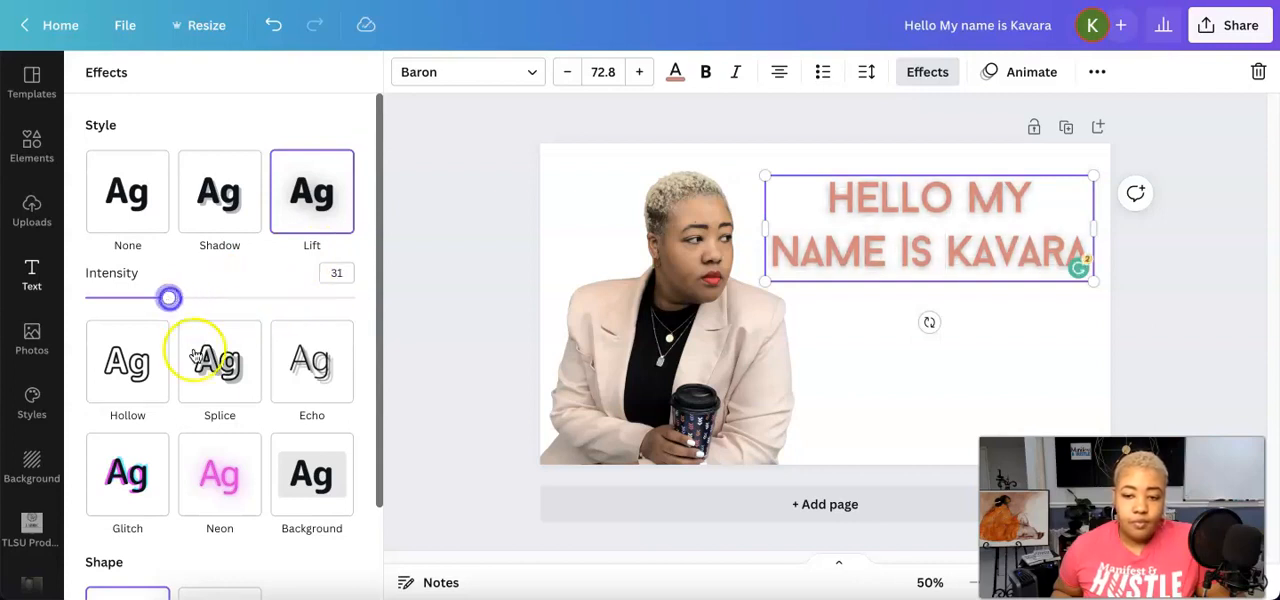
Apply the Hollow effect to the greeting and narrow its text box so the words wrap onto three lines
{"action": "left_click", "coordinate": [143, 372]}
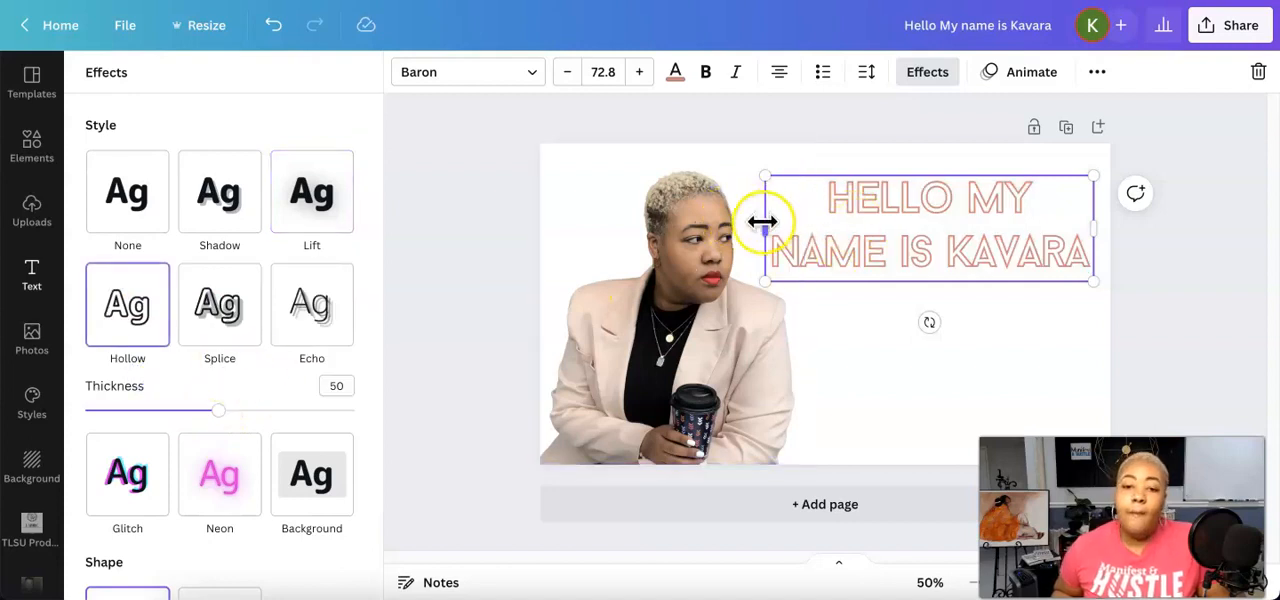
{"action": "left_click_drag", "start_coordinate": [762, 221], "coordinate": [892, 226]}
Switch the greeting to the Splice effect and change its text color to terracotta from the reddish color palette
{"action": "left_click", "coordinate": [218, 320]}
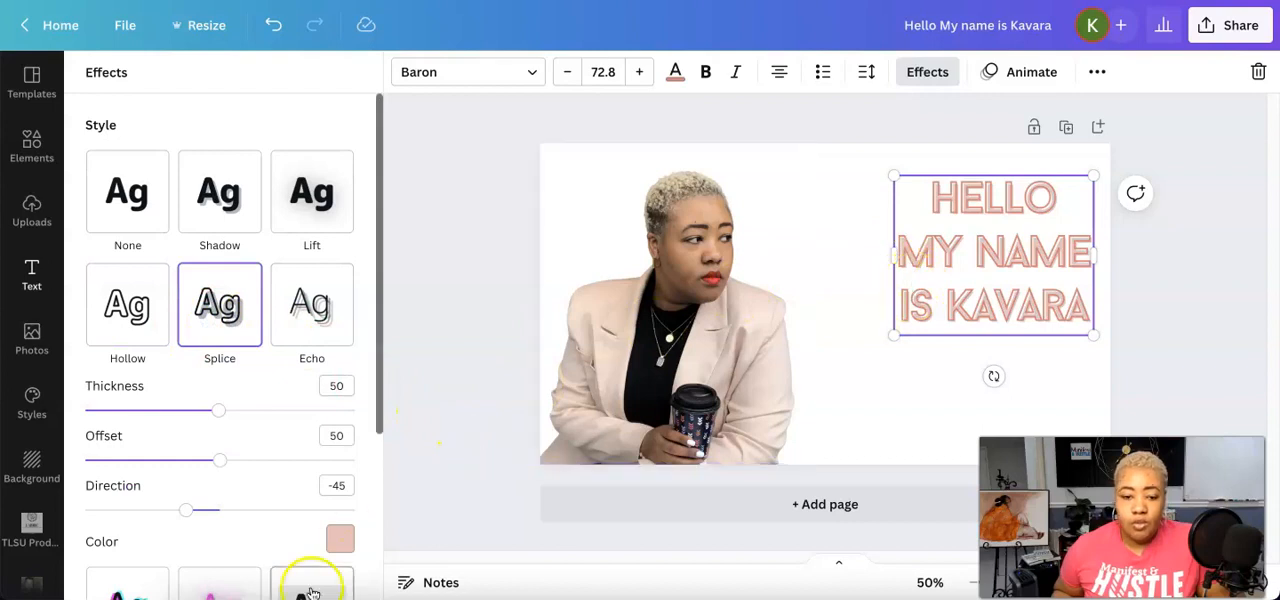
{"action": "left_click", "coordinate": [348, 541]}
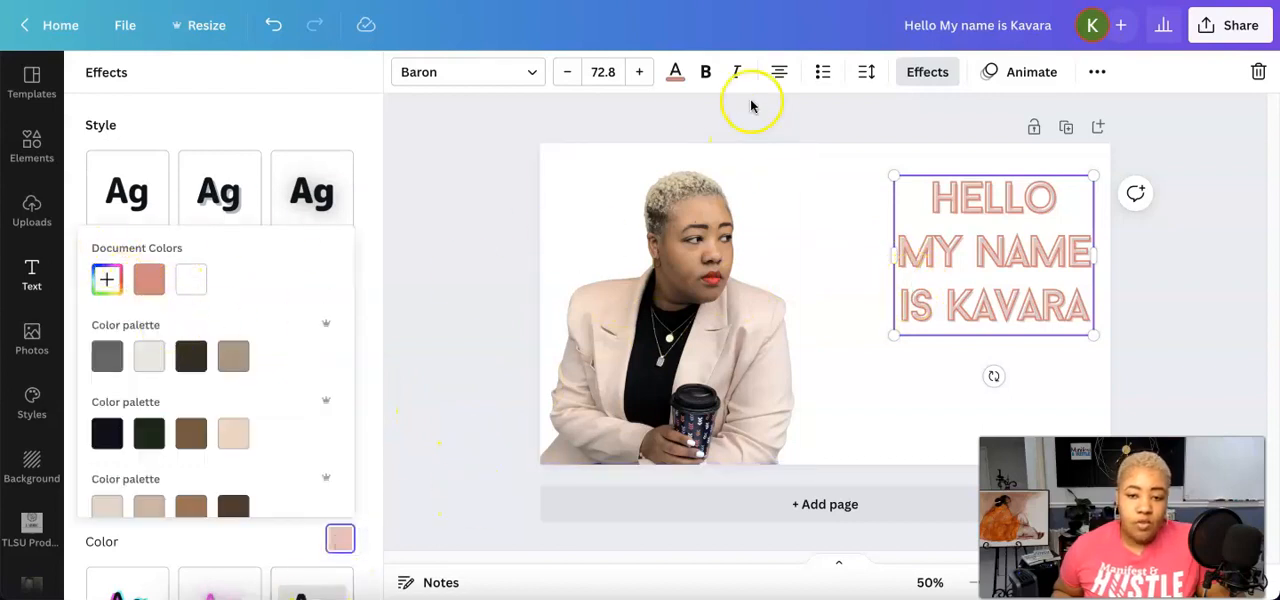
{"action": "left_click", "coordinate": [676, 74]}
{"action": "scroll", "coordinate": [151, 374], "scroll_direction": "down", "scroll_amount": 3}
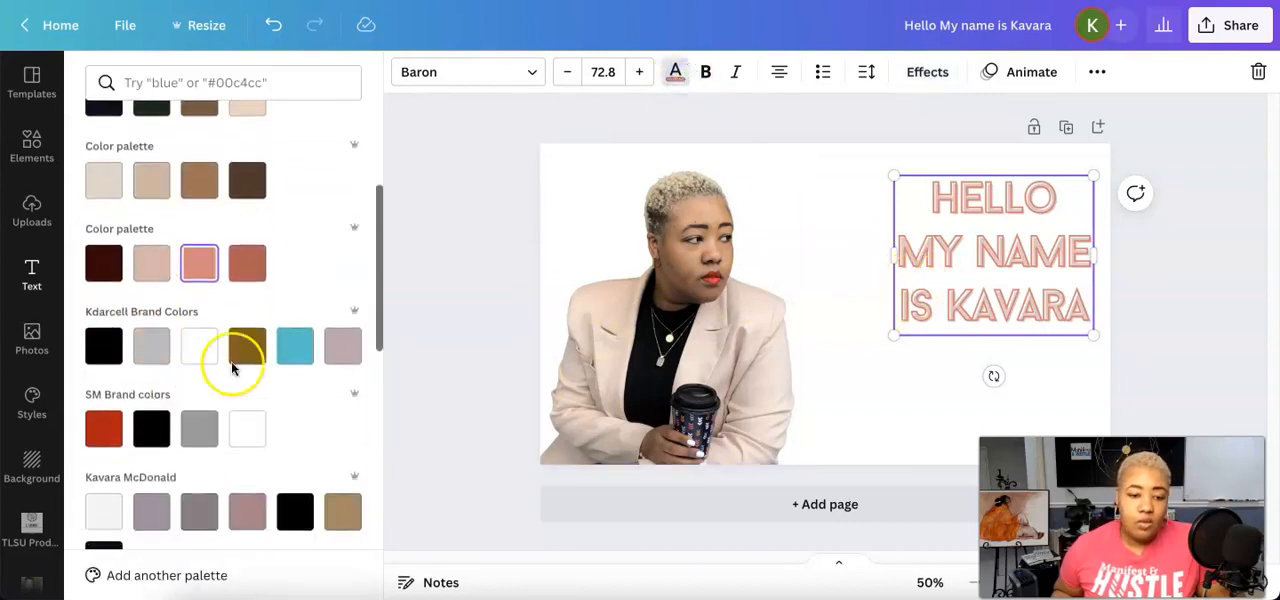
{"action": "left_click", "coordinate": [250, 268]}
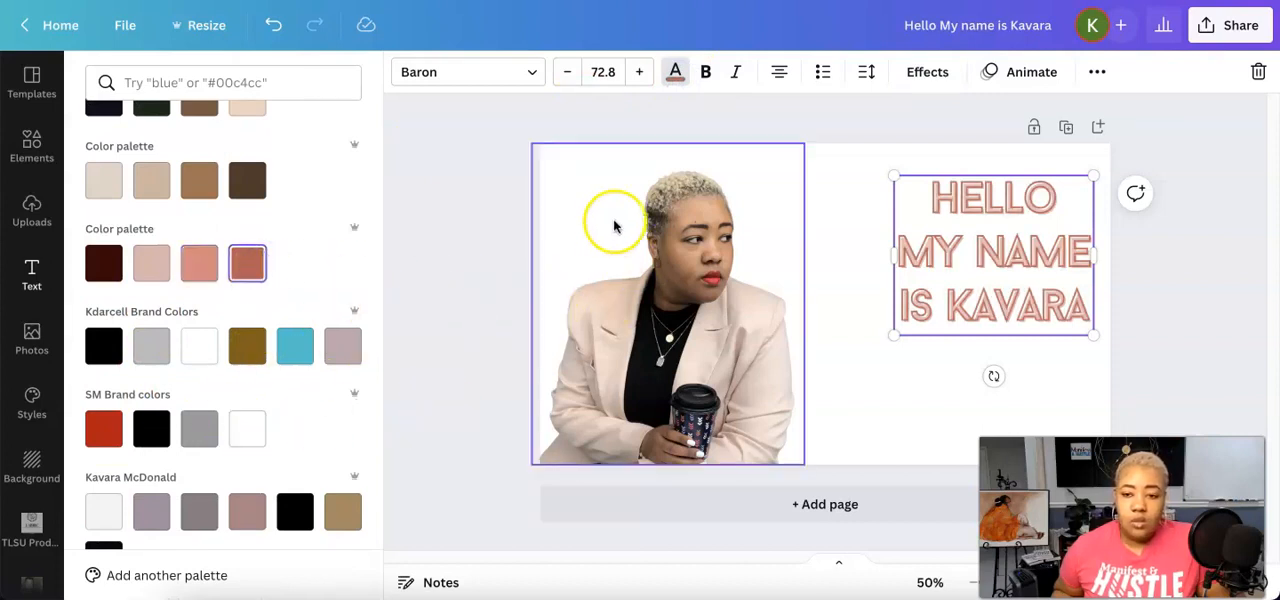
Enlarge the three-line greeting to font size 96.1 and place it in the blank area beside the portrait
{"action": "left_click_drag", "start_coordinate": [971, 271], "coordinate": [897, 260]}
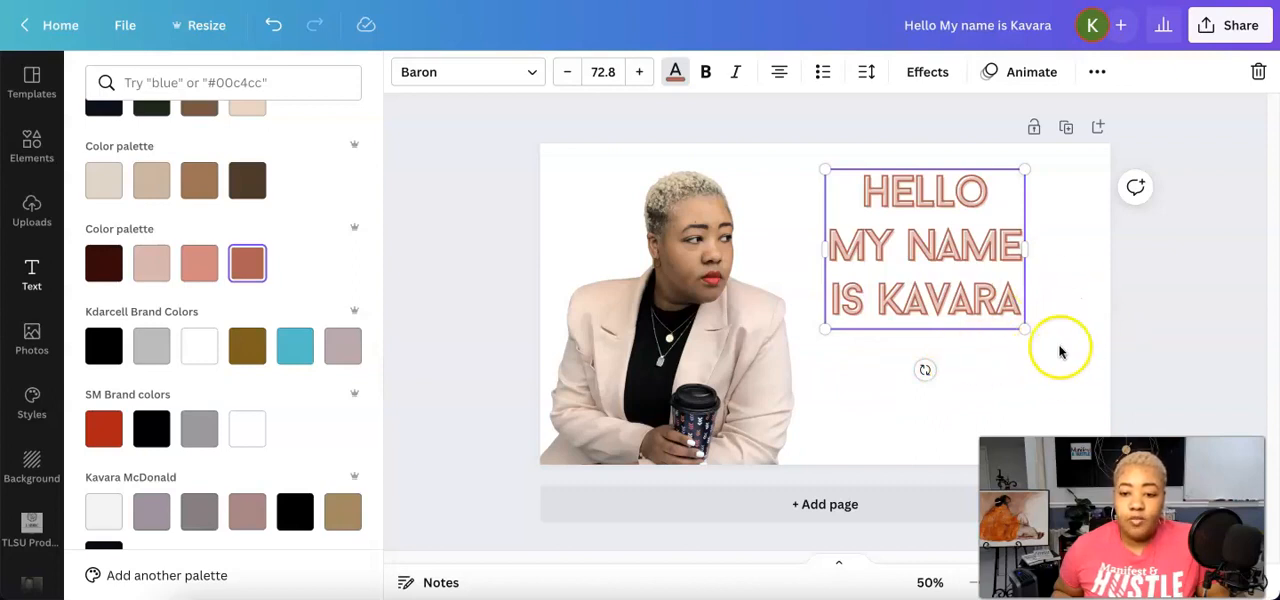
{"action": "left_click_drag", "start_coordinate": [1027, 331], "coordinate": [1077, 397]}
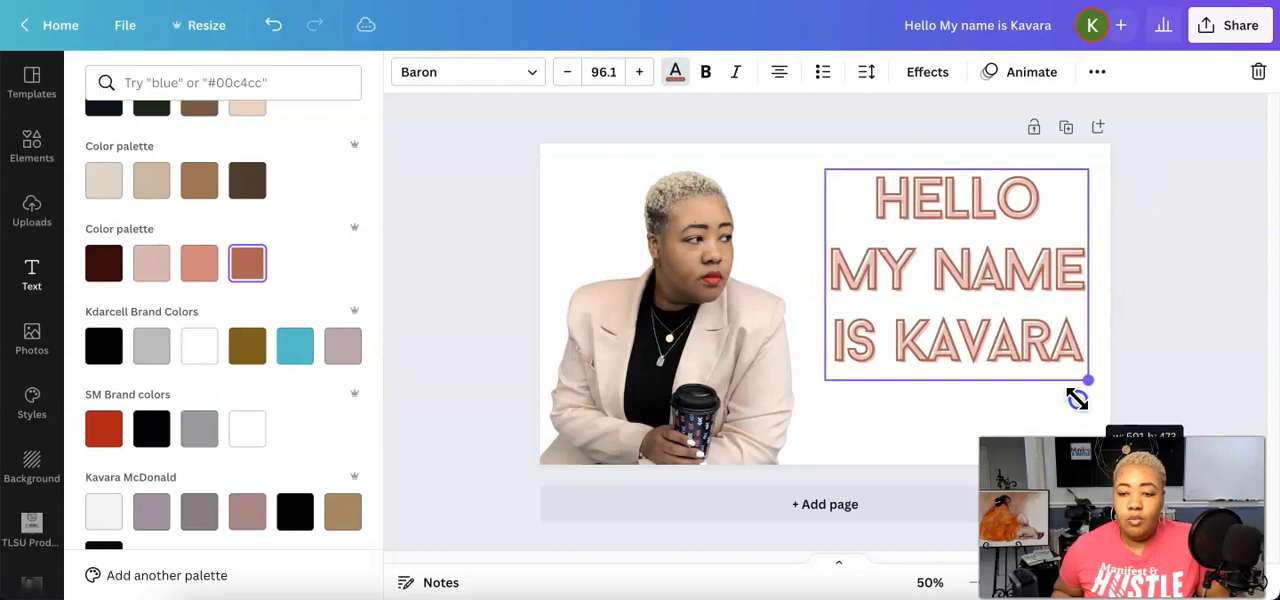
{"action": "left_click_drag", "start_coordinate": [972, 288], "coordinate": [948, 311]}
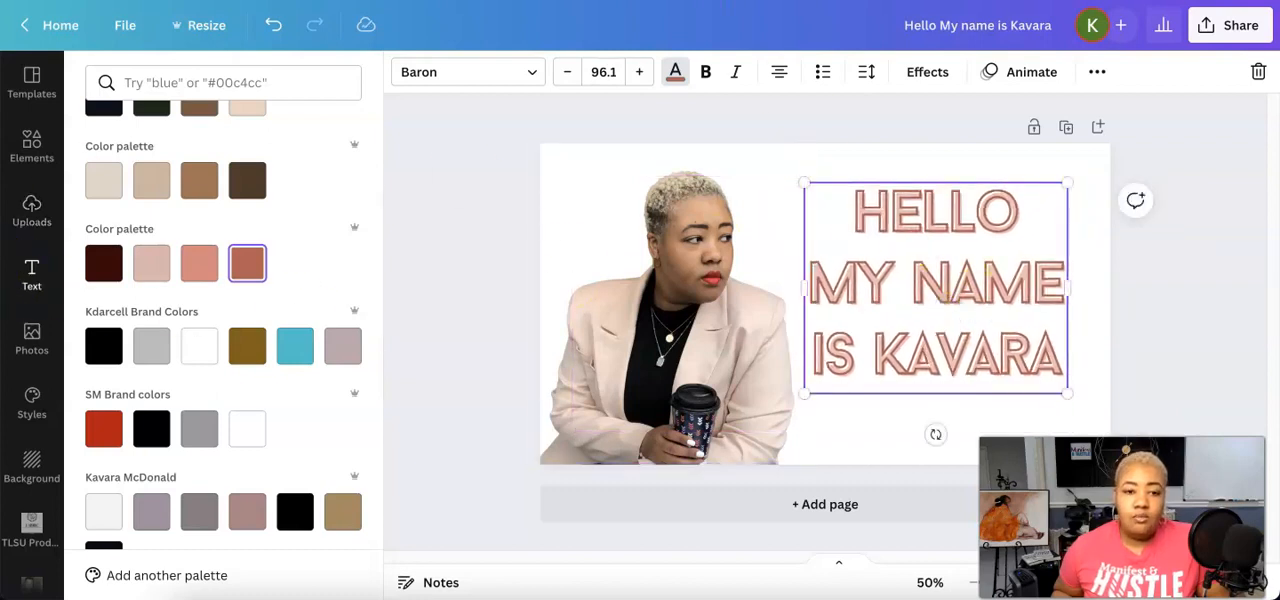